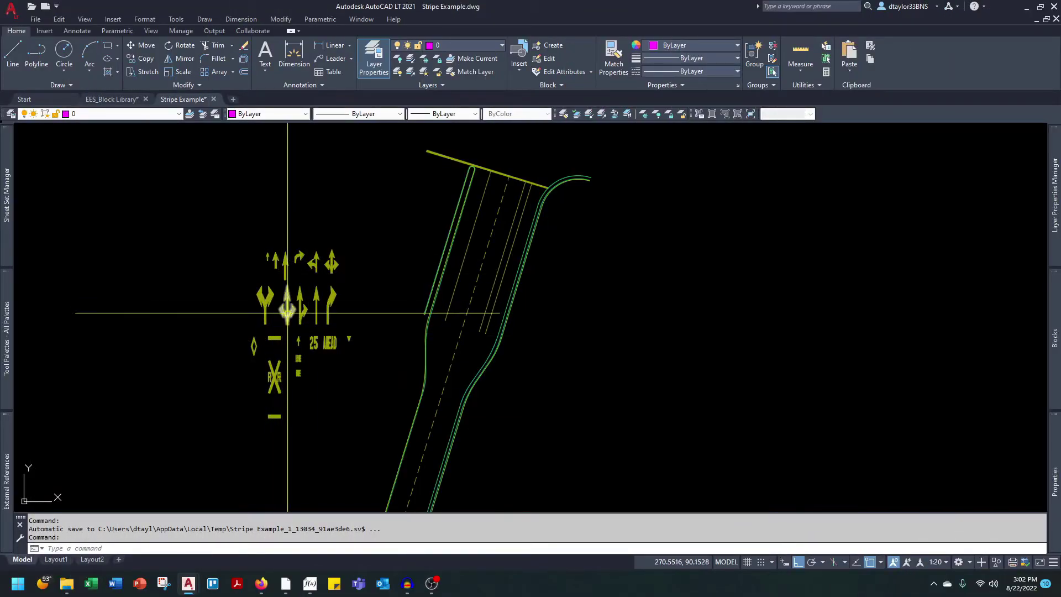
# Step: Move the diamond marking from the symbol collection onto the road's dashed centerline, using a Nearest snap for its tip
pyautogui.scroll(2, 254, 339)
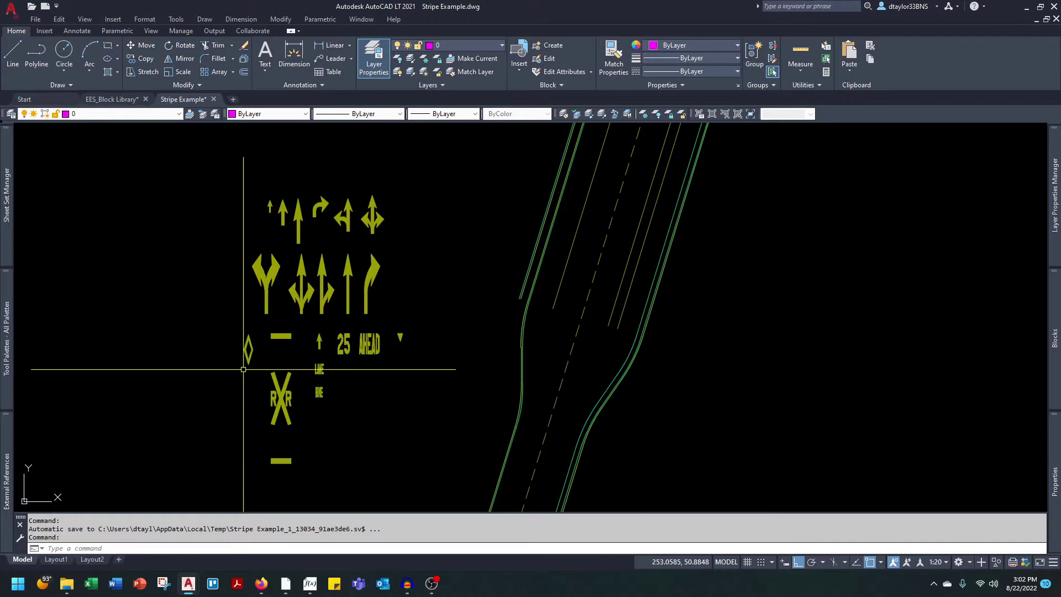
pyautogui.scroll(2, 244, 368)
pyautogui.click(248, 290)
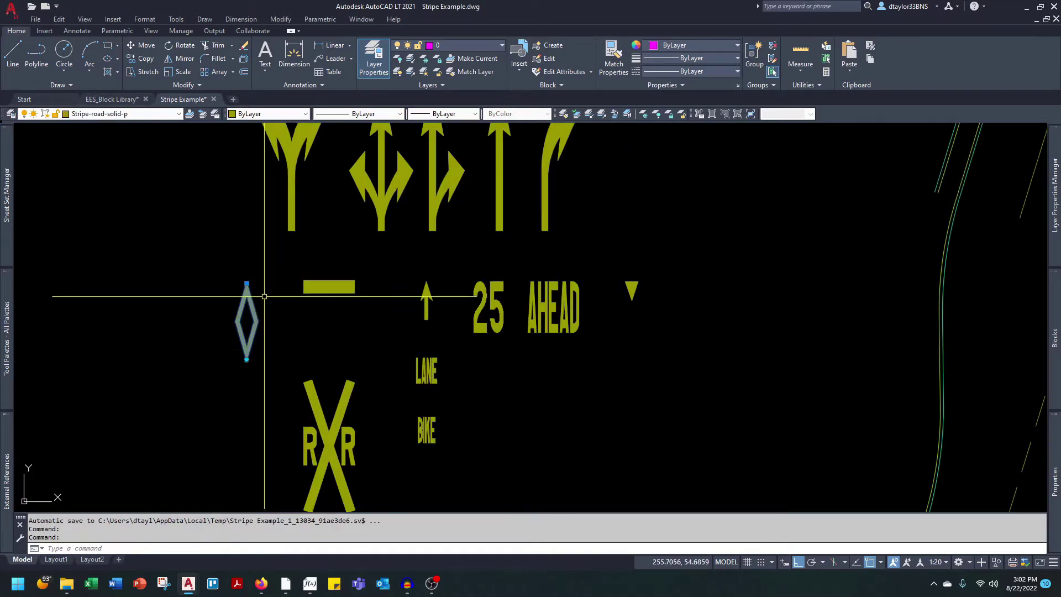
pyautogui.click(250, 284)
pyautogui.scroll(-3, 251, 285)
pyautogui.scroll(1, 481, 386)
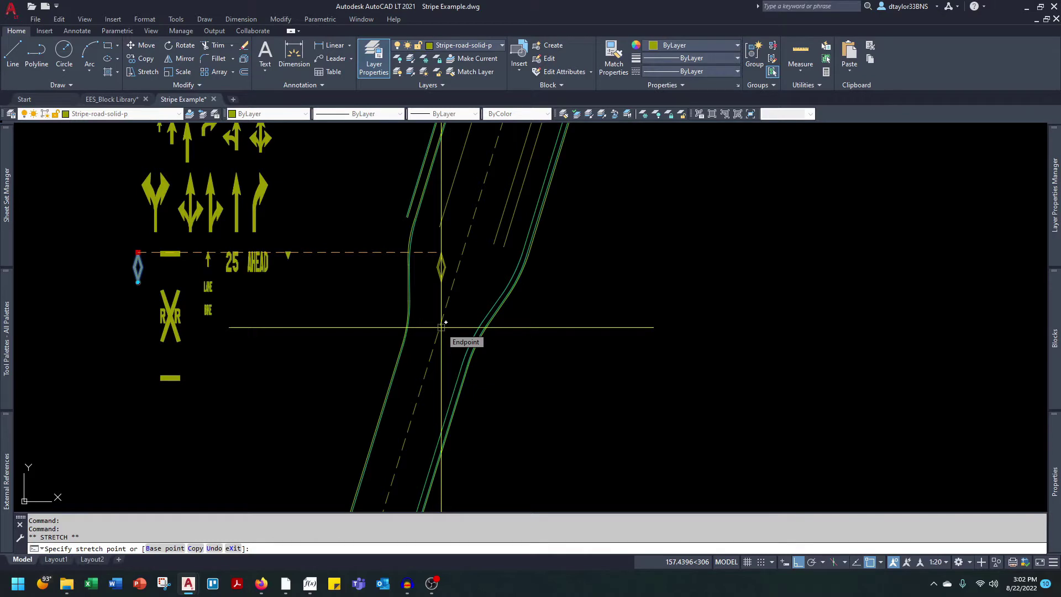
pyautogui.click(431, 379)
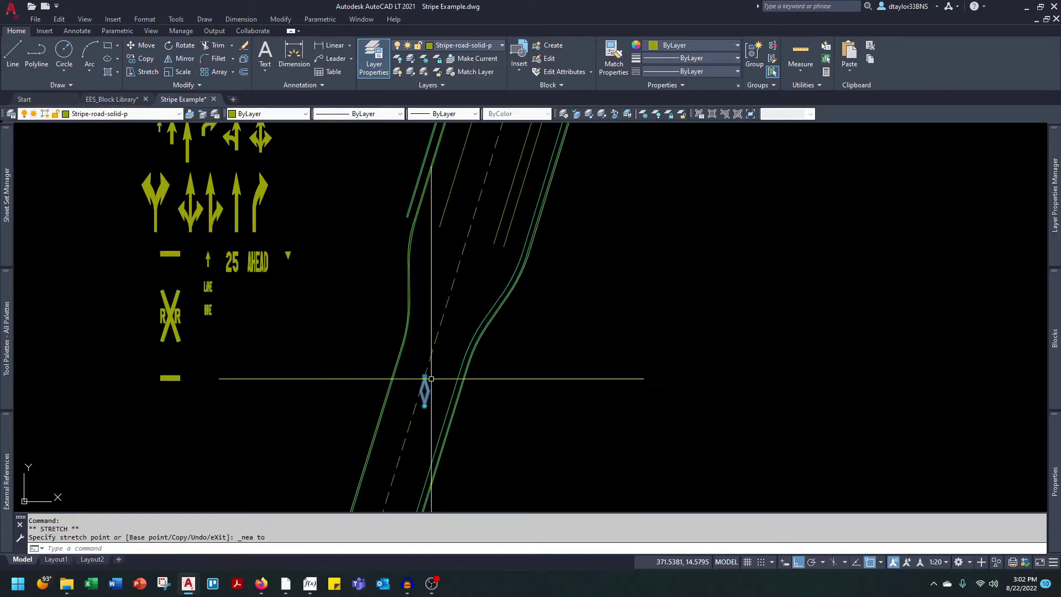
# Step: Rotate the diamond marking about its tip with a Nearest snap so its lower end lies on the dashed centerline
pyautogui.scroll(2, 427, 420)
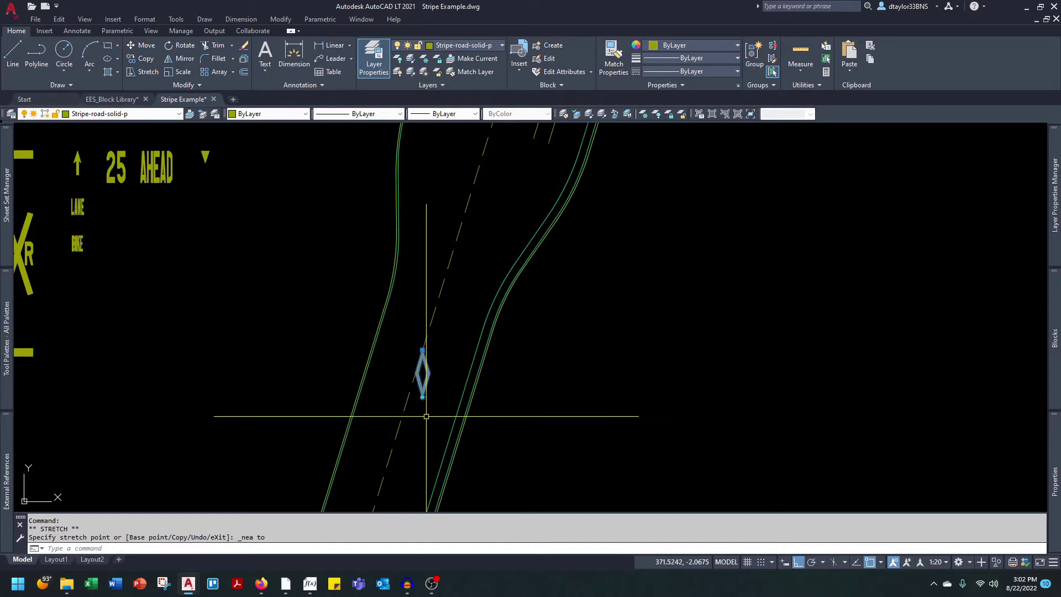
pyautogui.scroll(-1, 426, 416)
pyautogui.scroll(3, 442, 398)
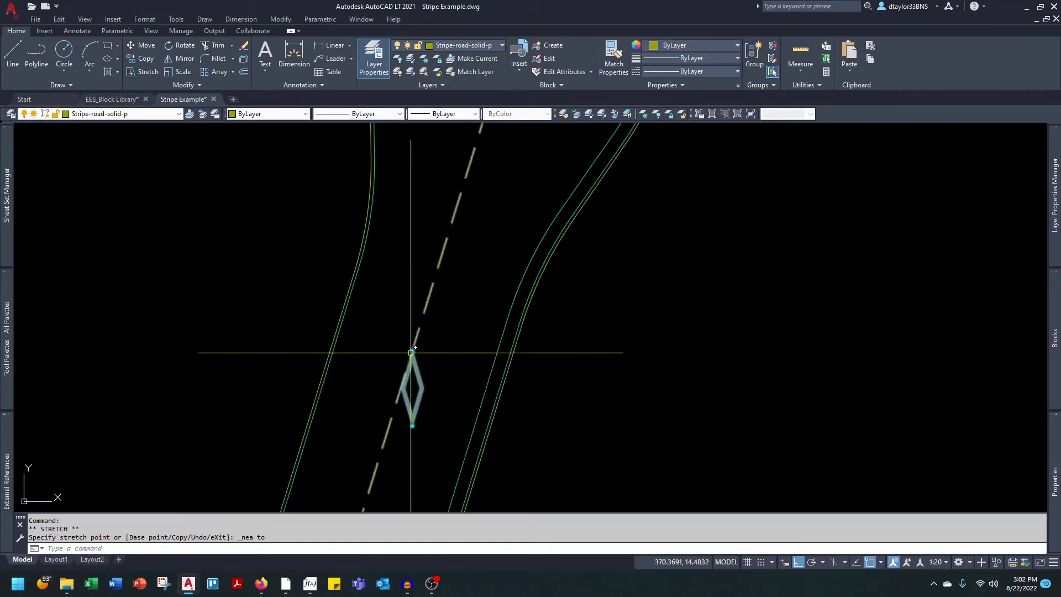
pyautogui.click(413, 426)
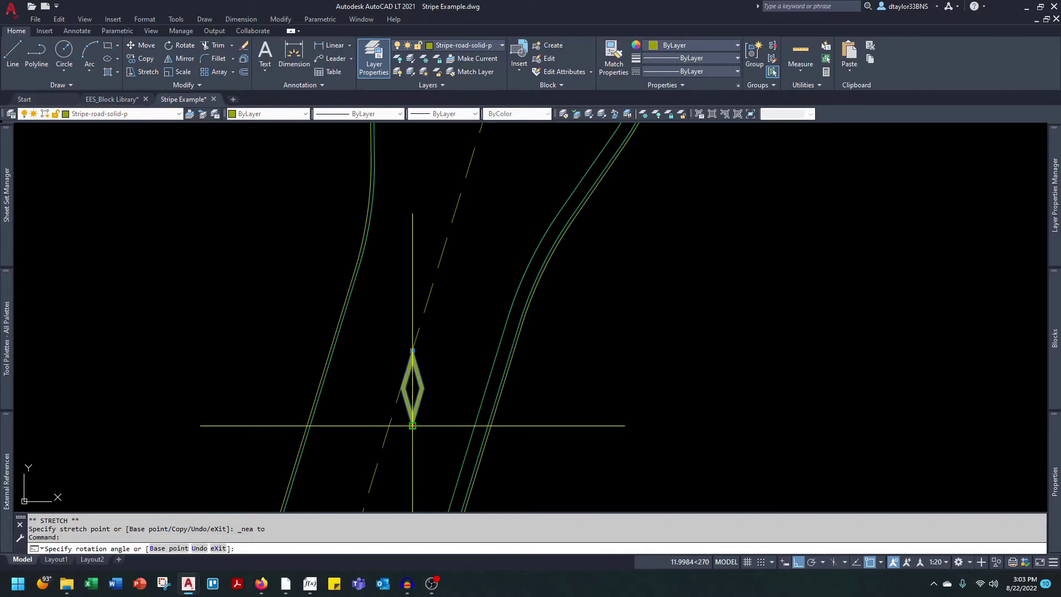
pyautogui.click(391, 423)
pyautogui.press('Escape')
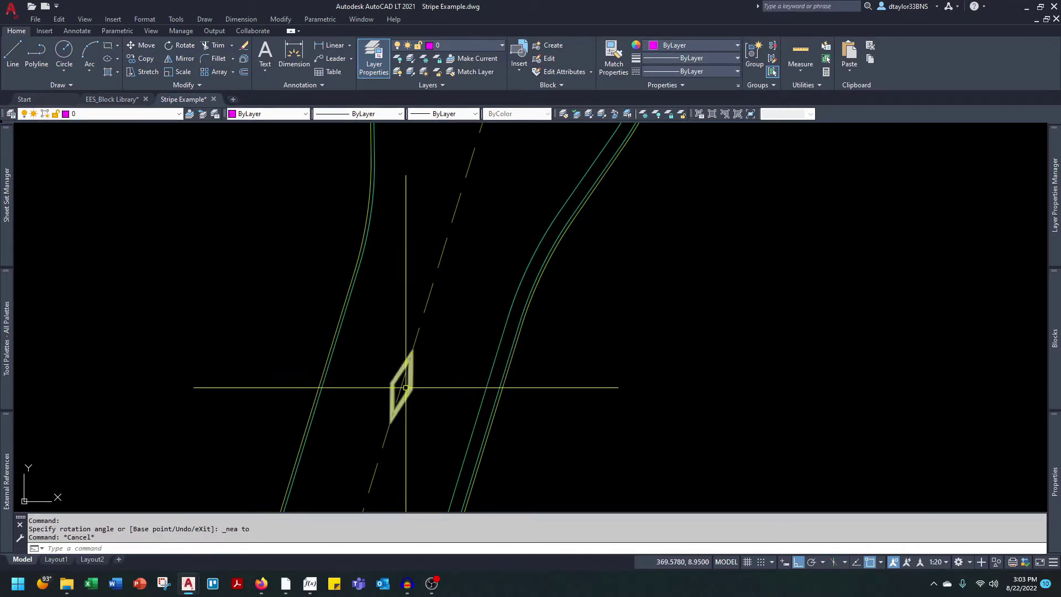
# Step: Move the rotated diamond off the dashed centerline into the middle of the left lane
pyautogui.click(412, 352)
pyautogui.click(376, 341)
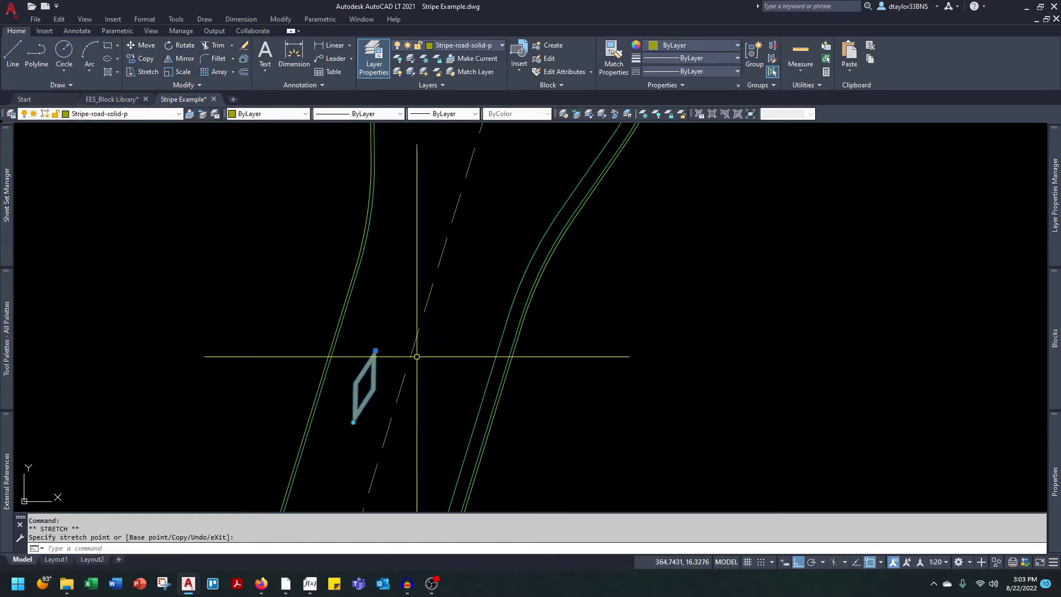
pyautogui.scroll(-4, 431, 365)
pyautogui.scroll(2, 432, 368)
pyautogui.press('Escape')
pyautogui.press('Escape')
# Step: Move the RxR railroad crossing marking from the symbol collection onto the dashed centerline with a Nearest snap
pyautogui.moveTo(423, 394)
pyautogui.mouseDown(button='middle')
pyautogui.moveTo(404, 457)
pyautogui.moveTo(422, 383)
pyautogui.mouseUp(button='middle')
pyautogui.scroll(-2, 404, 458)
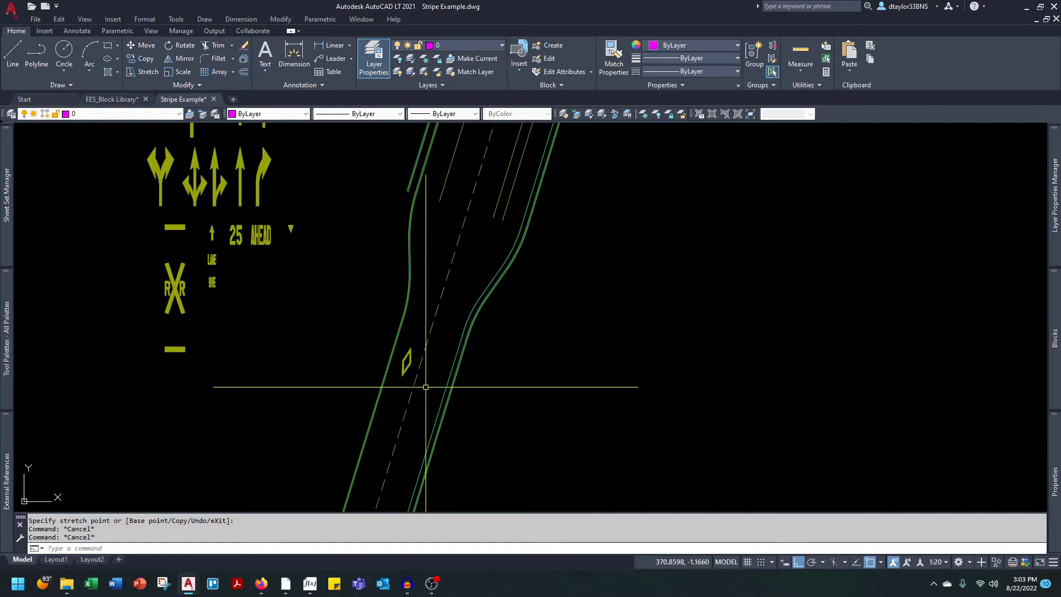
pyautogui.moveTo(292, 399); pyautogui.dragTo(386, 473, button='middle')
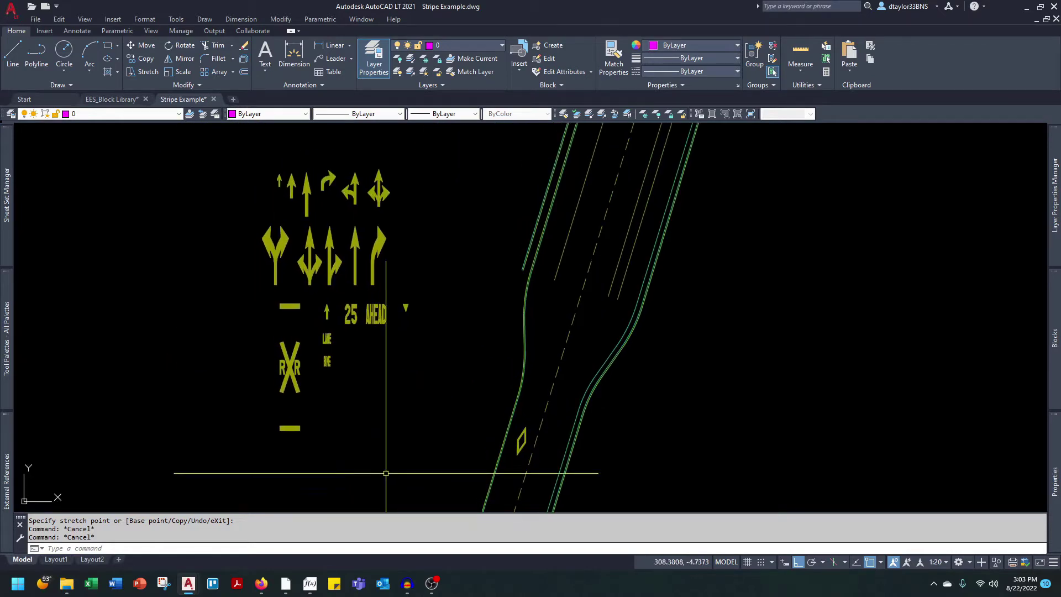
pyautogui.click(294, 388)
pyautogui.click(290, 303)
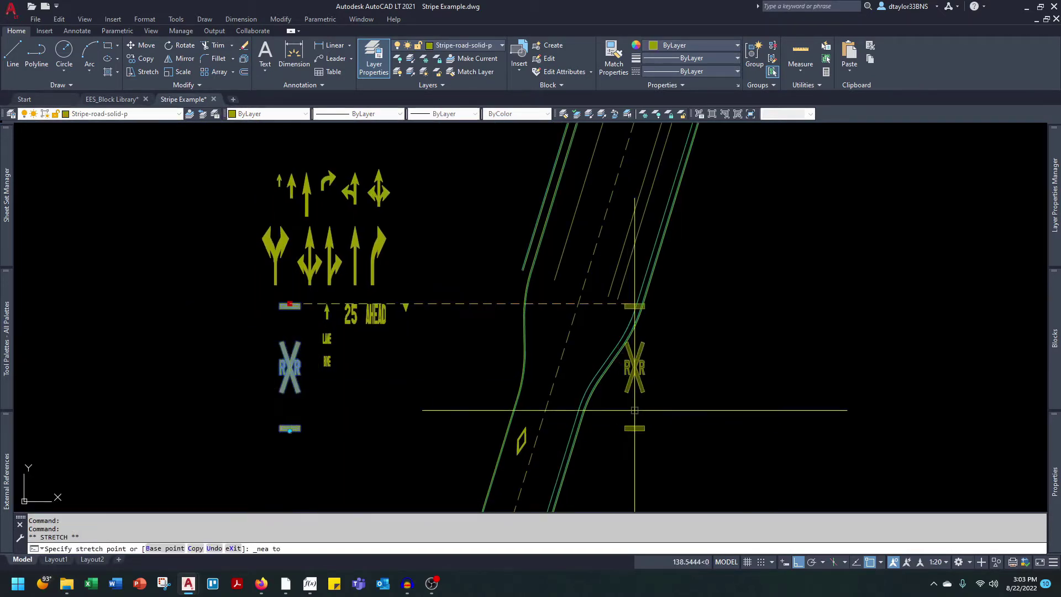
pyautogui.scroll(3, 648, 375)
pyautogui.click(528, 290)
# Step: Rotate the railroad crossing marking with a Nearest snap so it aligns with the dashed centerline
pyautogui.moveTo(555, 477); pyautogui.dragTo(565, 416, button='middle')
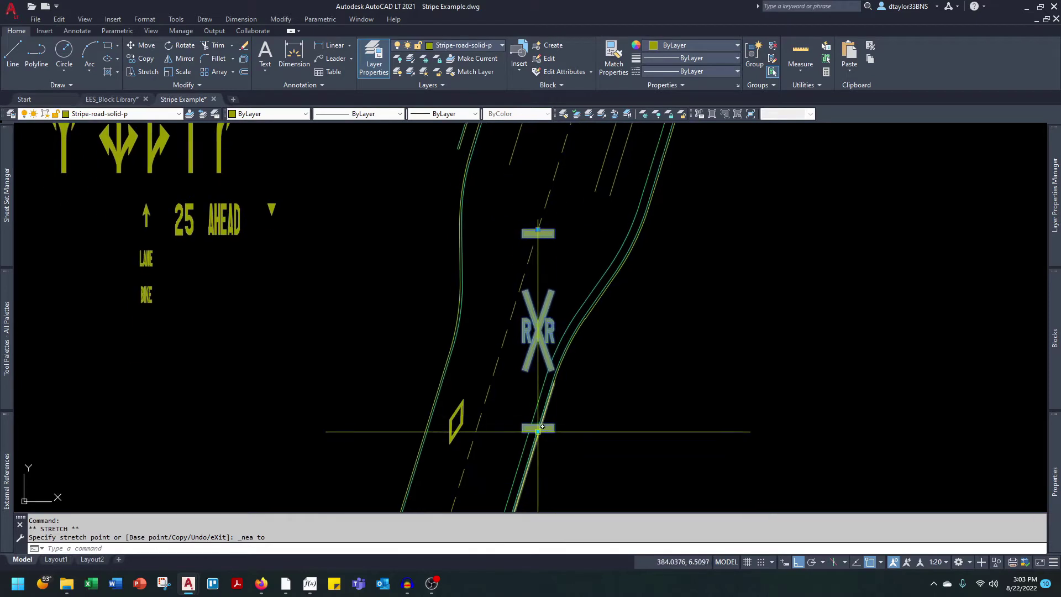
pyautogui.click(542, 427)
pyautogui.keyDown('shift'); pyautogui.rightClick(538, 435); pyautogui.keyUp('shift')
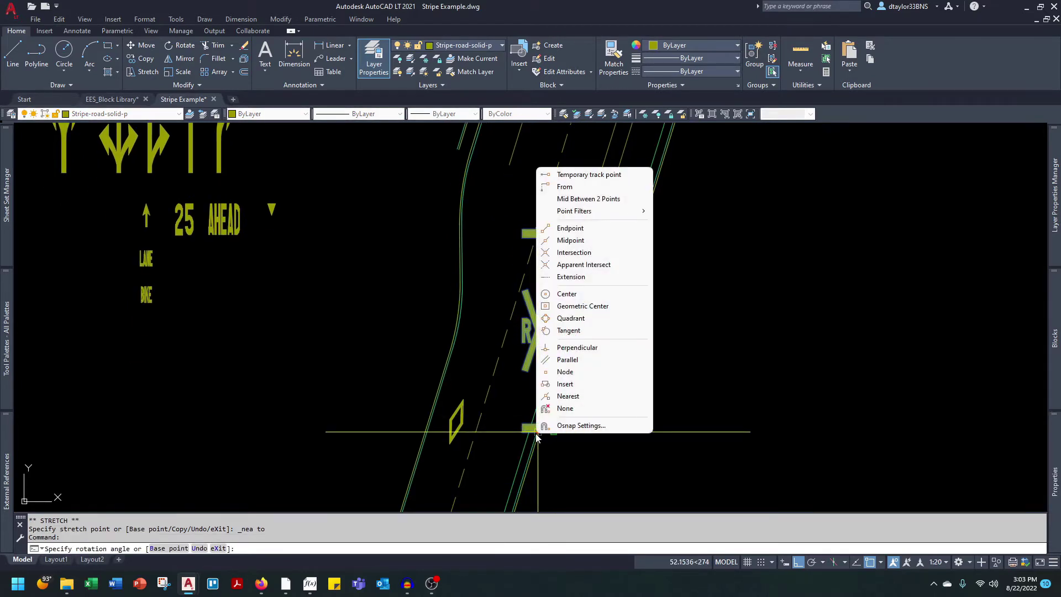
pyautogui.click(568, 396)
pyautogui.click(546, 206)
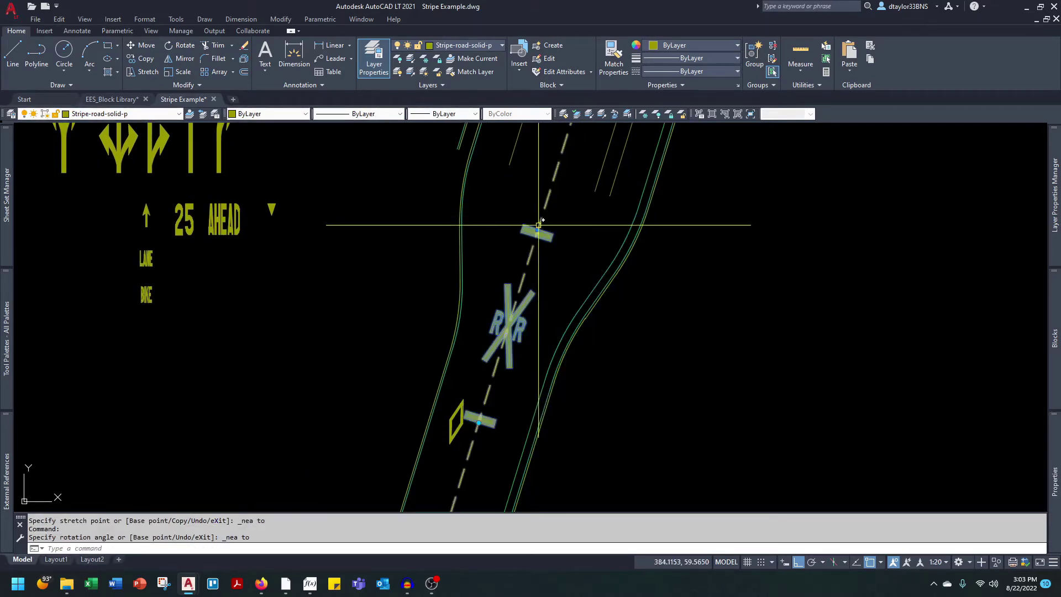
# Step: Turn Ortho off and move the railroad crossing marking into the right lane
pyautogui.click(537, 229)
pyautogui.press('F8')
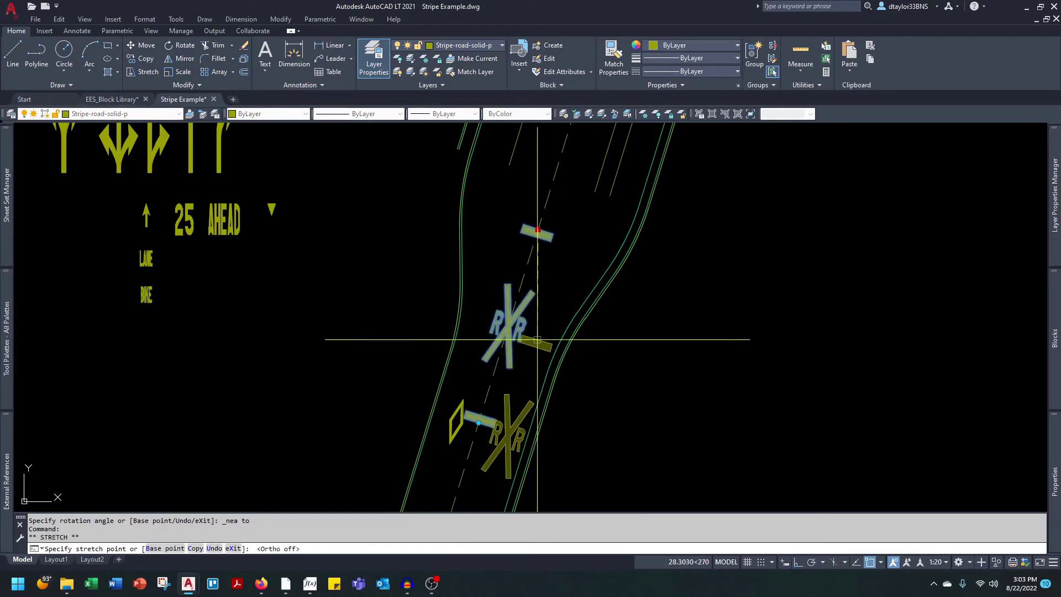
pyautogui.press('Escape')
pyautogui.press('Escape')
# Step: Move the diamond and railroad crossing markings together out of the road to below the symbol collection
pyautogui.scroll(-4, 537, 340)
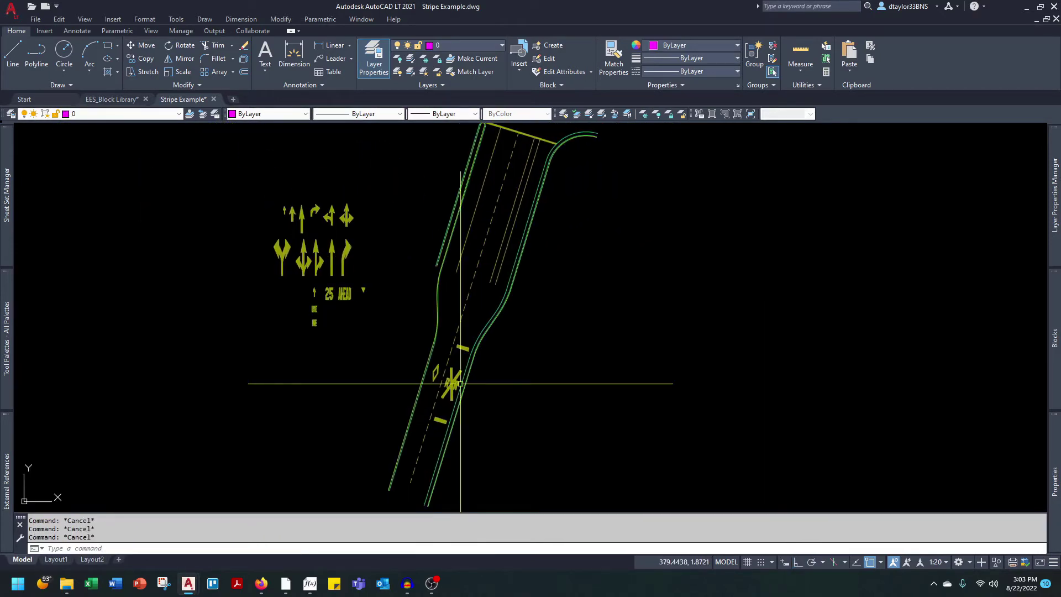
pyautogui.scroll(3, 437, 405)
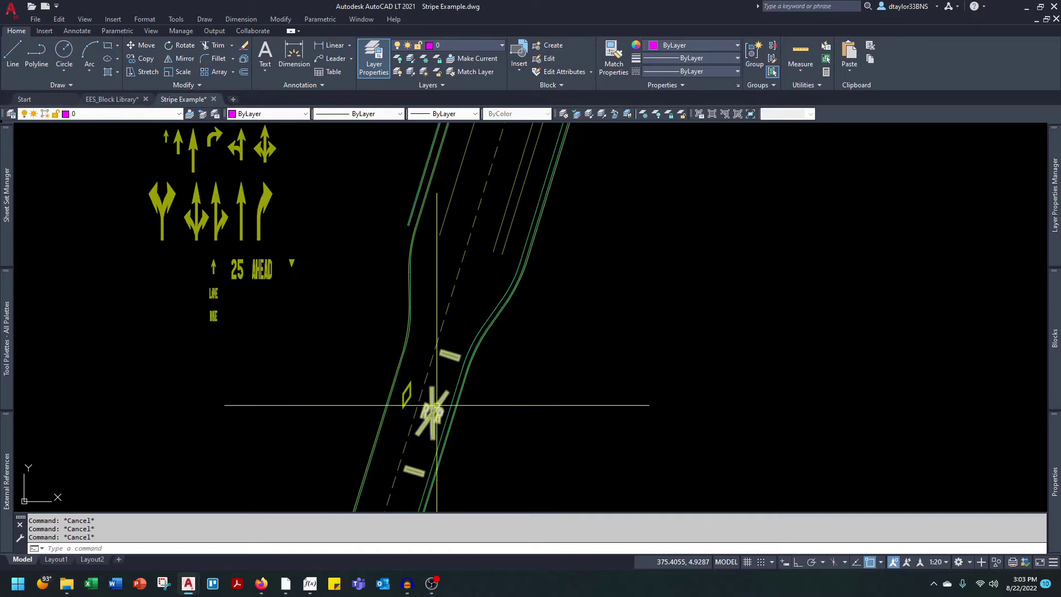
pyautogui.click(421, 393)
pyautogui.write('m')
pyautogui.press('Return')
pyautogui.click(507, 380)
pyautogui.click(178, 326)
pyautogui.press('Escape')
pyautogui.press('Escape')
# Step: Move the BIKE LANE arrow marking onto the left line of the bike lane with a Nearest snap
pyautogui.moveTo(221, 329); pyautogui.dragTo(248, 393, button='middle')
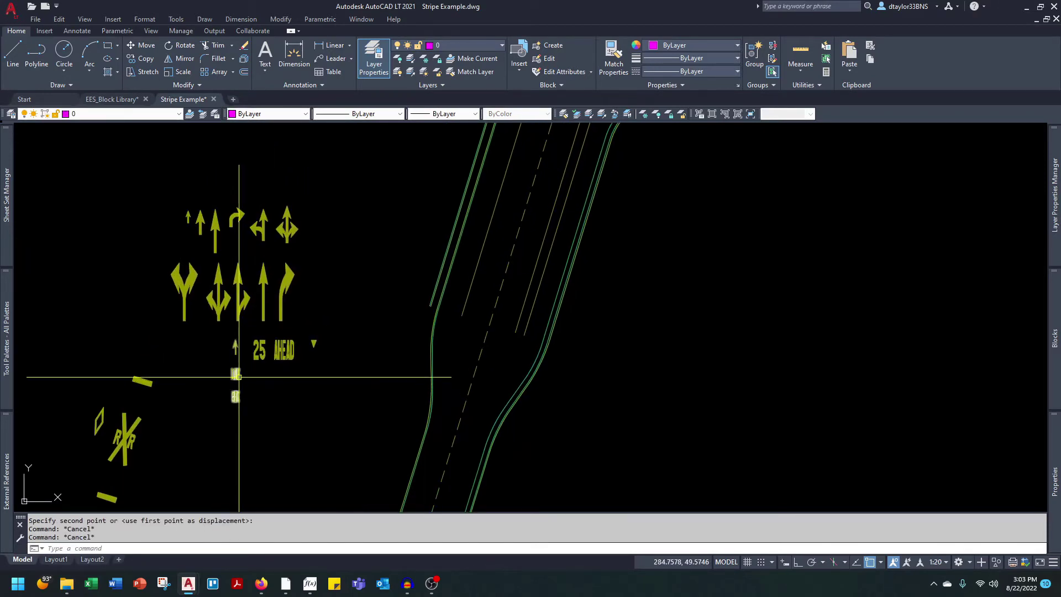
pyautogui.click(239, 377)
pyautogui.click(236, 339)
pyautogui.moveTo(534, 305); pyautogui.dragTo(487, 415, button='middle')
pyautogui.scroll(2, 488, 414)
pyautogui.scroll(-2, 488, 414)
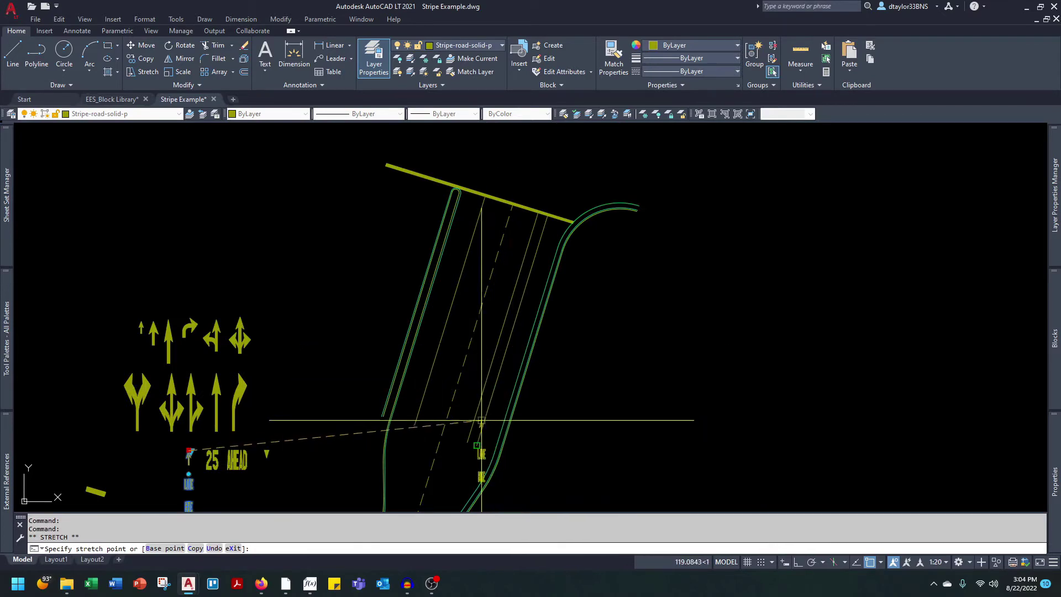
pyautogui.keyDown('shift'); pyautogui.rightClick(481, 413); pyautogui.keyUp('shift')
pyautogui.click(492, 381)
pyautogui.scroll(5, 490, 406)
pyautogui.click(474, 341)
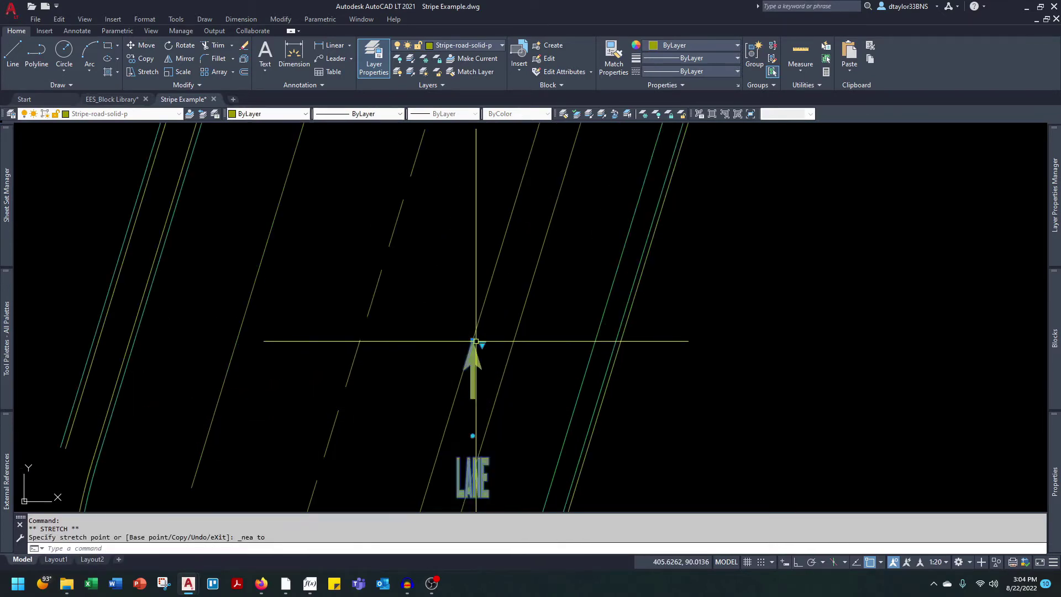
# Step: Rotate the BIKE LANE marking with a Nearest snap so it aligns with the bike lane line
pyautogui.scroll(-3, 475, 341)
pyautogui.click(480, 368)
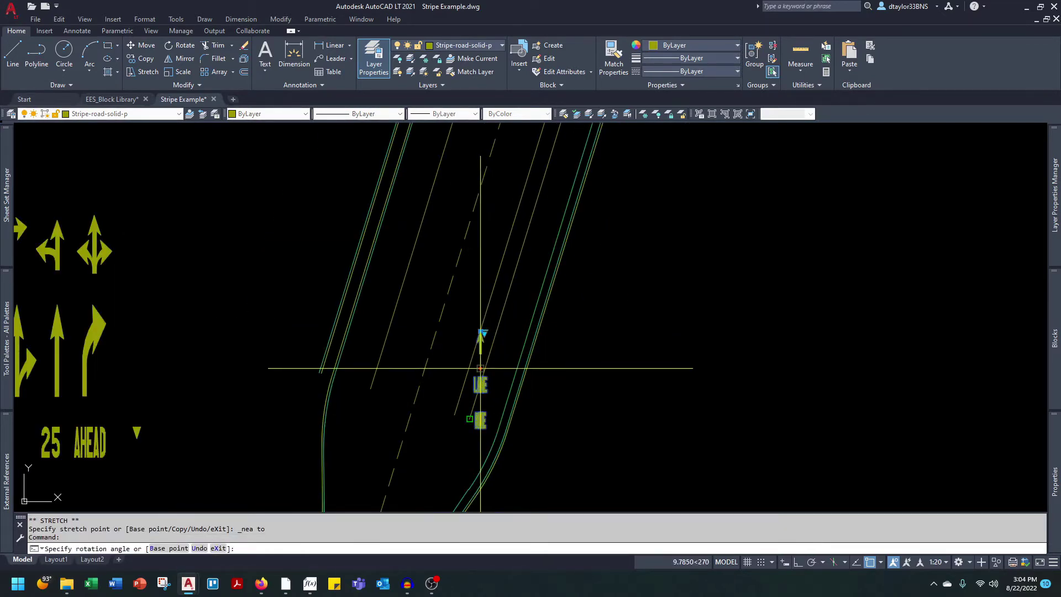
pyautogui.keyDown('shift'); pyautogui.rightClick(481, 369); pyautogui.keyUp('shift')
pyautogui.click(492, 335)
pyautogui.scroll(4, 474, 375)
pyautogui.click(471, 342)
pyautogui.scroll(-4, 471, 342)
pyautogui.scroll(4, 486, 326)
pyautogui.press('Escape')
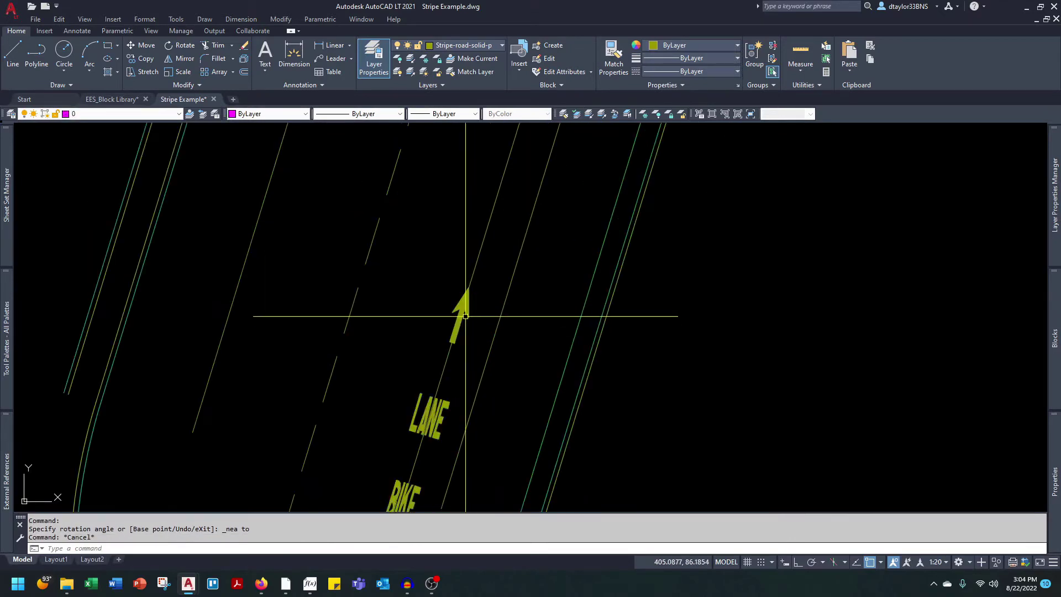
# Step: Move the aligned BIKE LANE marking off the line to the middle of the bike lane
pyautogui.click(470, 298)
pyautogui.click(469, 287)
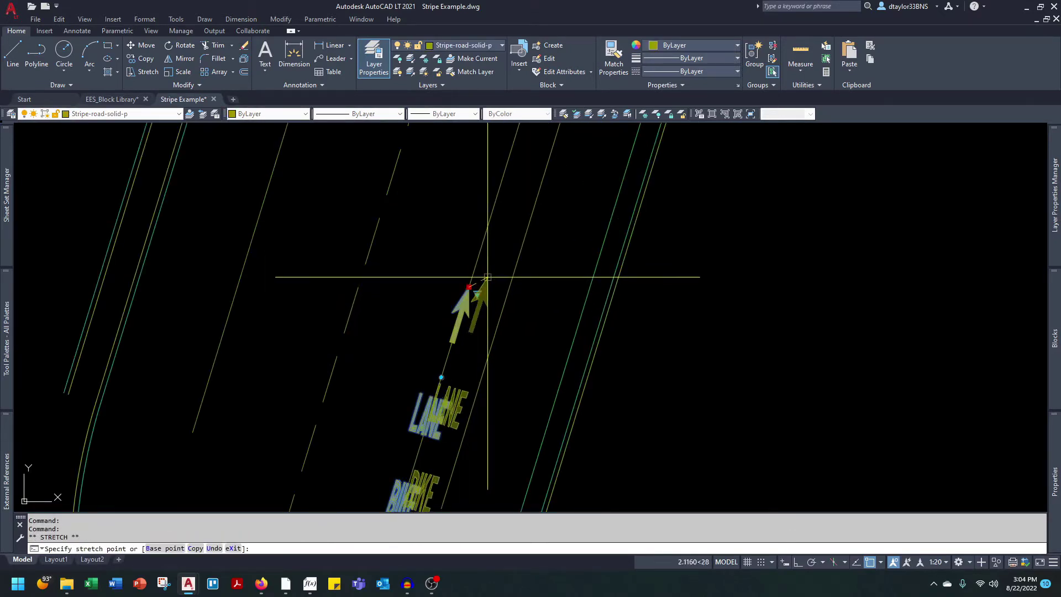
pyautogui.press('Escape')
pyautogui.press('Escape')
pyautogui.press('Escape')
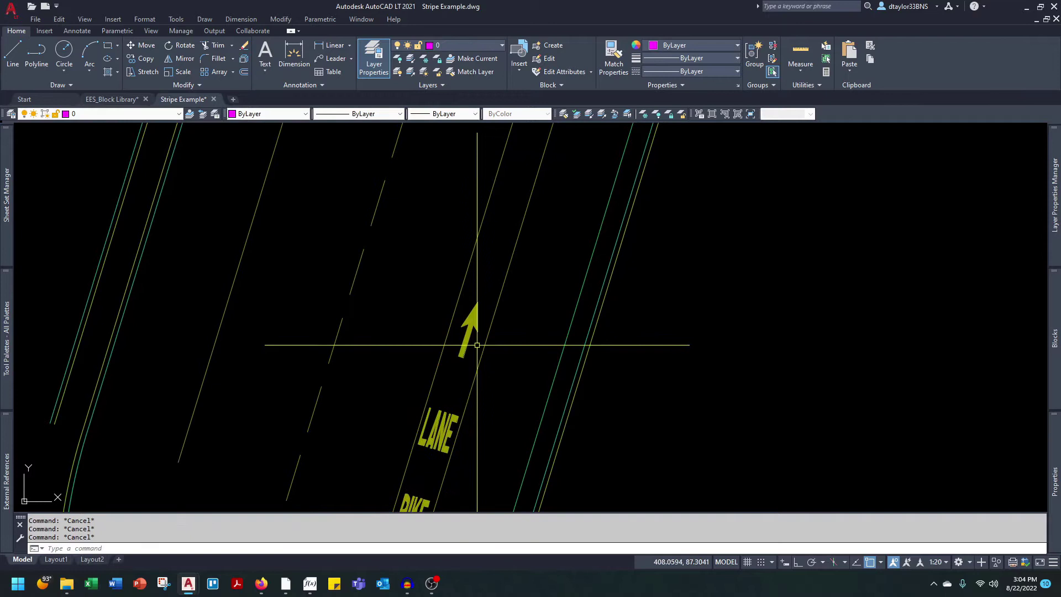
# Step: Switch the bike lane marking's visibility state to Bicyclist, Bike and Shared bike lane in turn
pyautogui.moveTo(486, 361); pyautogui.dragTo(488, 336, button='middle')
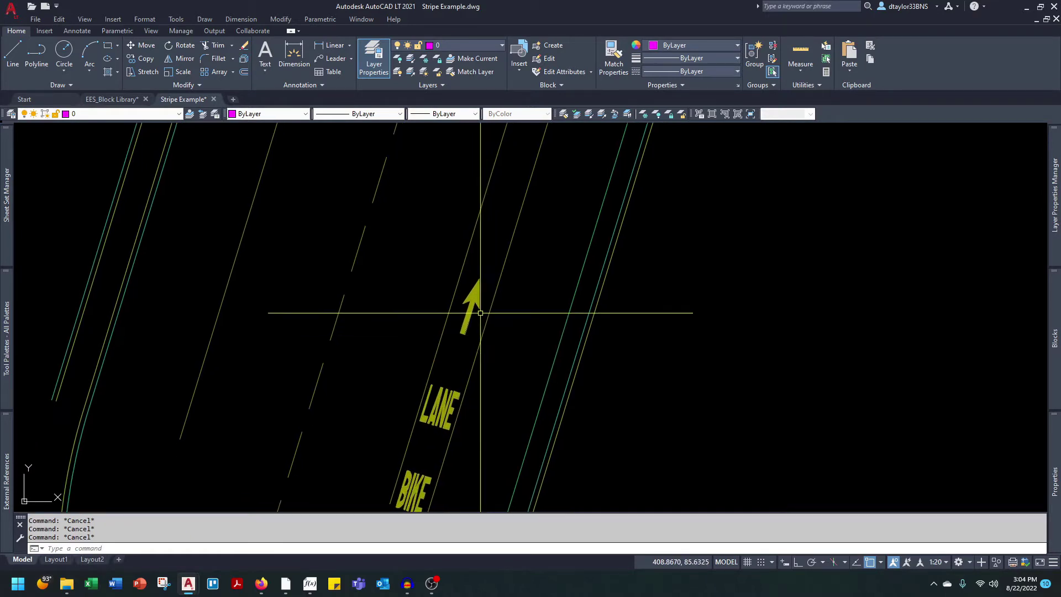
pyautogui.click(476, 302)
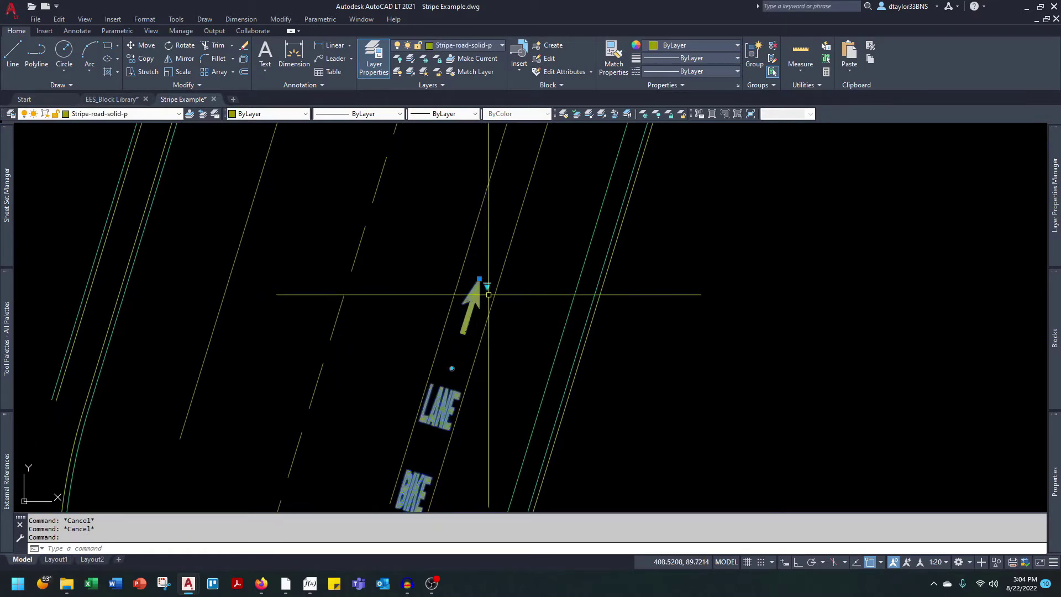
pyautogui.click(487, 286)
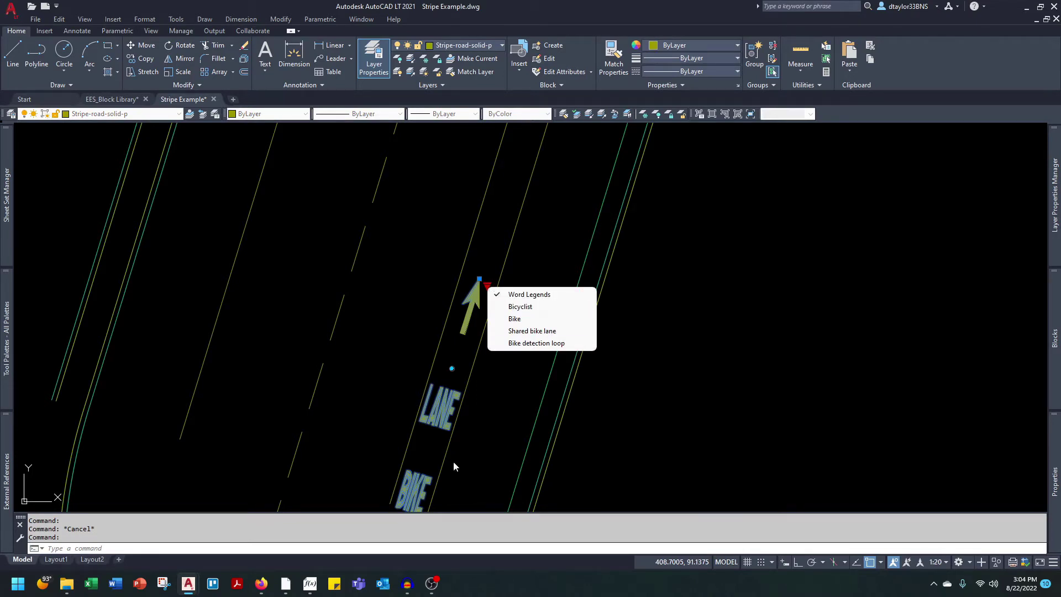
pyautogui.click(520, 306)
pyautogui.click(483, 287)
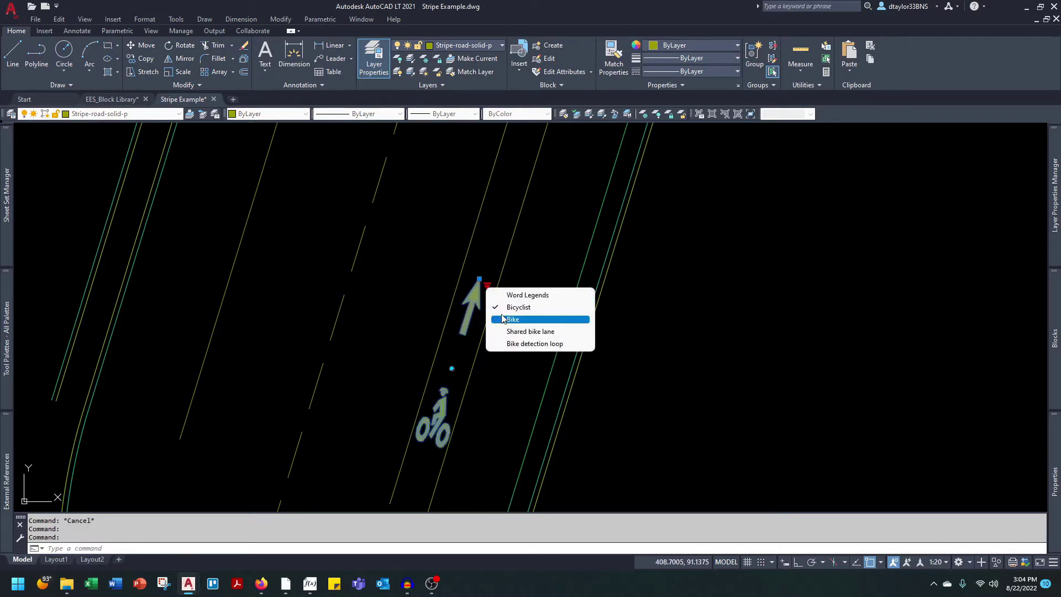
pyautogui.click(504, 320)
pyautogui.click(487, 286)
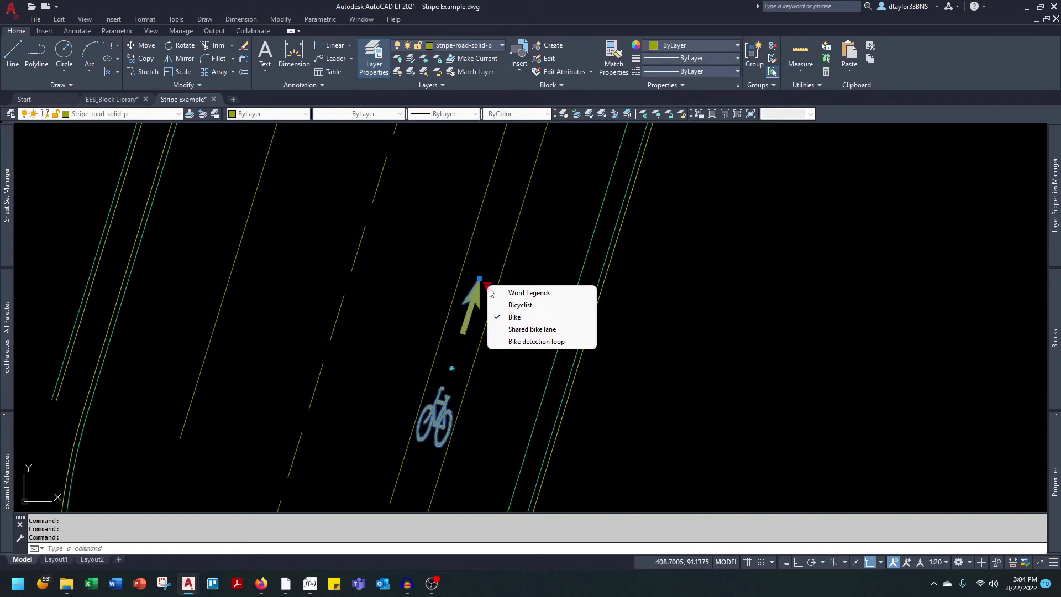
pyautogui.click(522, 331)
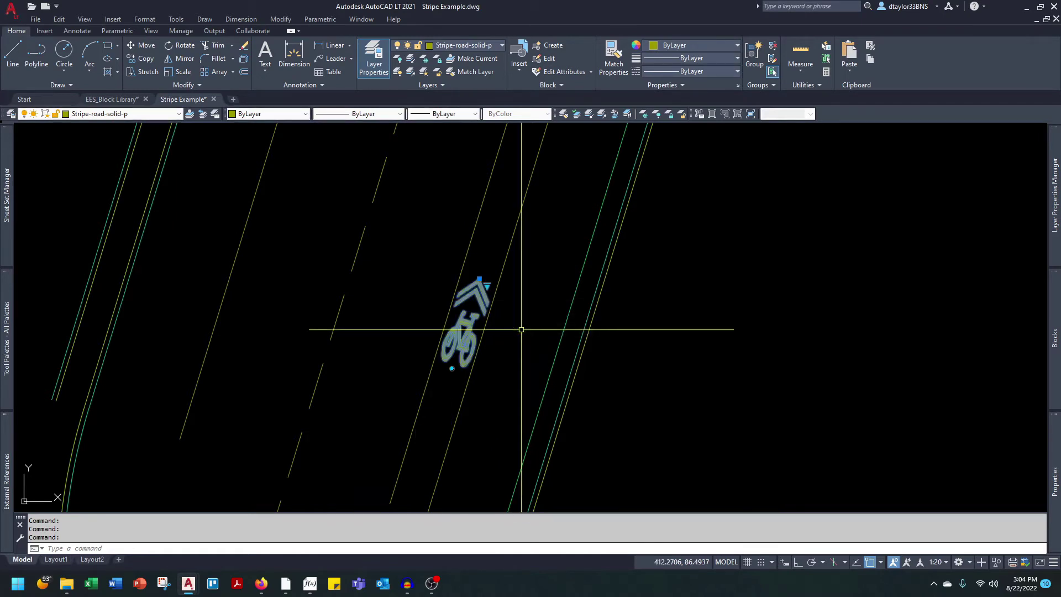
# Step: Set the bike marking to Bike detection loop and move it within the bike lane to just behind the stop bar
pyautogui.click(486, 285)
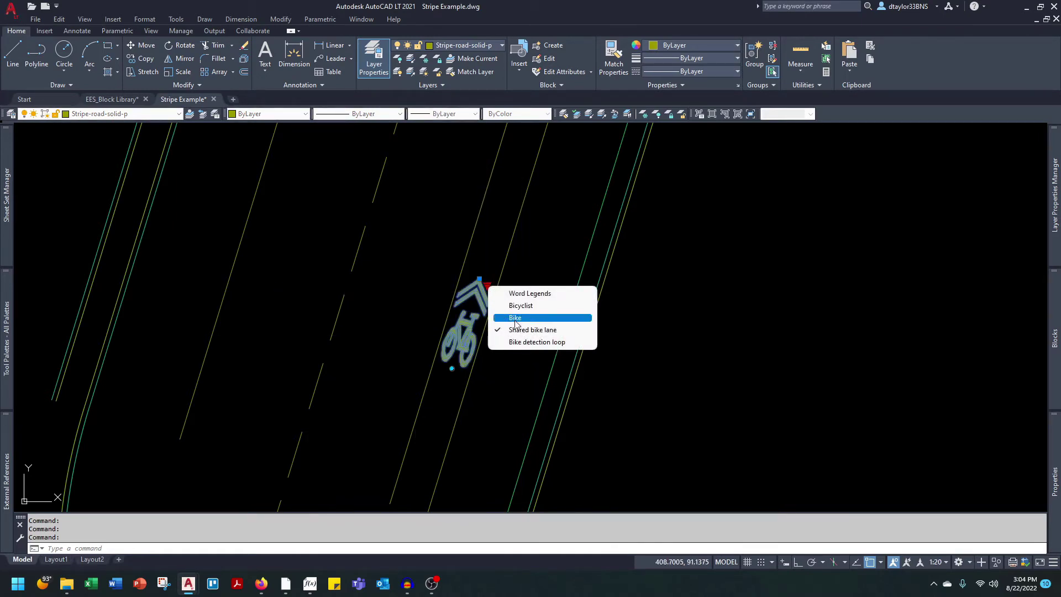
pyautogui.click(522, 342)
pyautogui.click(481, 284)
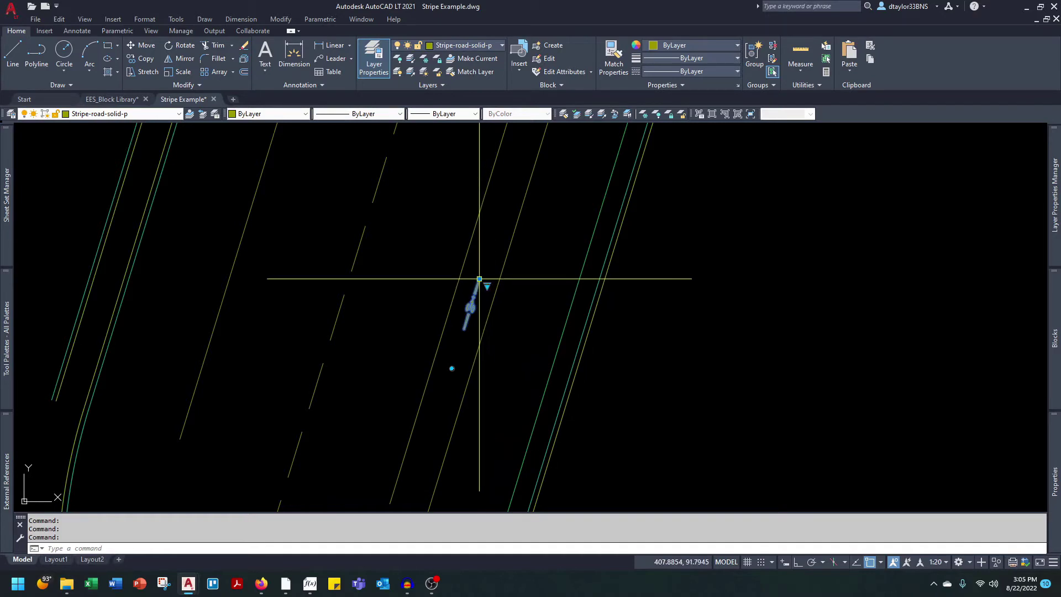
pyautogui.scroll(-2, 481, 284)
pyautogui.scroll(2, 540, 226)
pyautogui.click(535, 170)
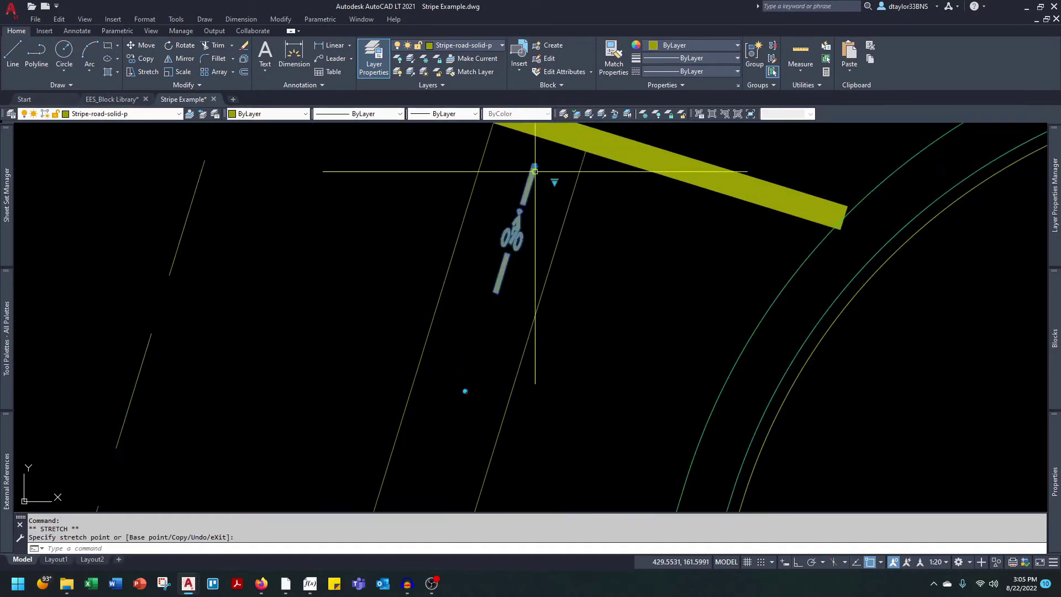
pyautogui.scroll(-2, 539, 194)
pyautogui.press('Escape')
pyautogui.press('Escape')
pyautogui.press('Escape')
pyautogui.moveTo(541, 221); pyautogui.dragTo(497, 264, button='middle')
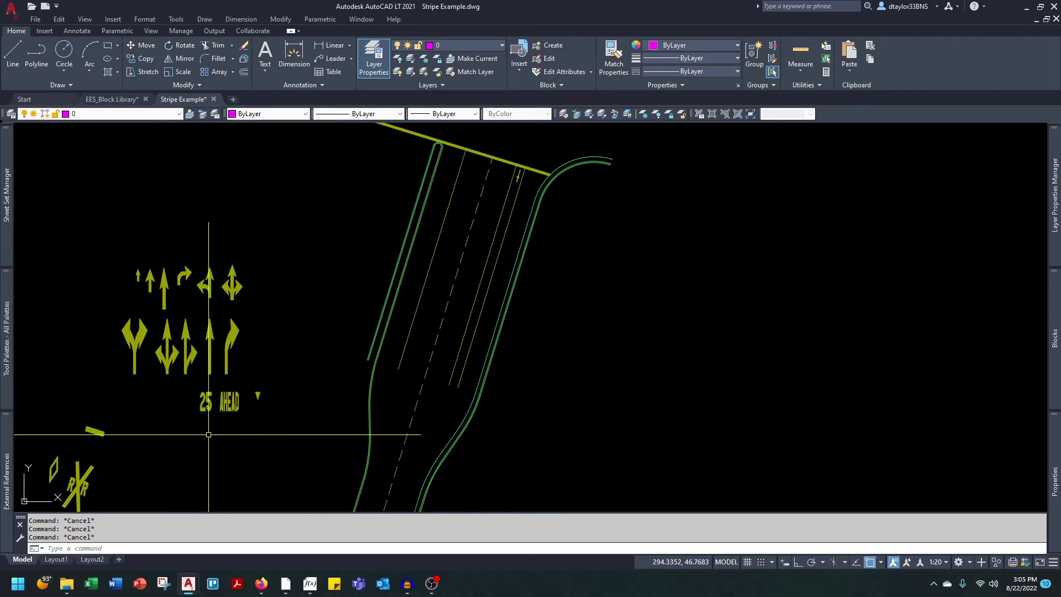
# Step: Place the 25 speed marking on the lane line near the taper using a Nearest snap
pyautogui.scroll(4, 208, 435)
pyautogui.click(201, 334)
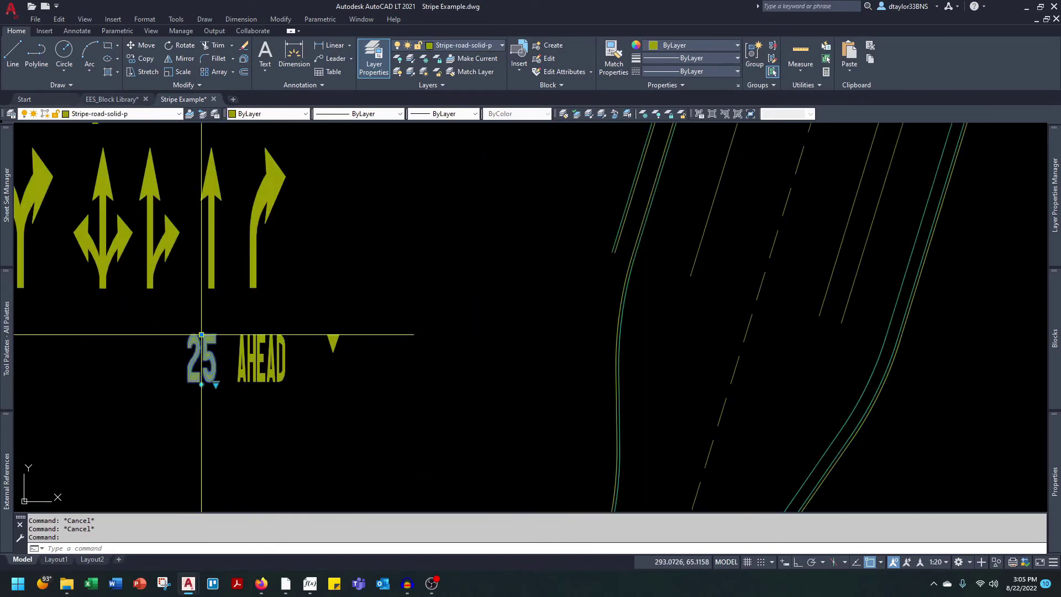
pyautogui.click(201, 334)
pyautogui.scroll(-6, 276, 343)
pyautogui.scroll(4, 396, 315)
pyautogui.keyDown('shift'); pyautogui.rightClick(396, 315); pyautogui.keyUp('shift')
pyautogui.click(430, 279)
pyautogui.click(378, 286)
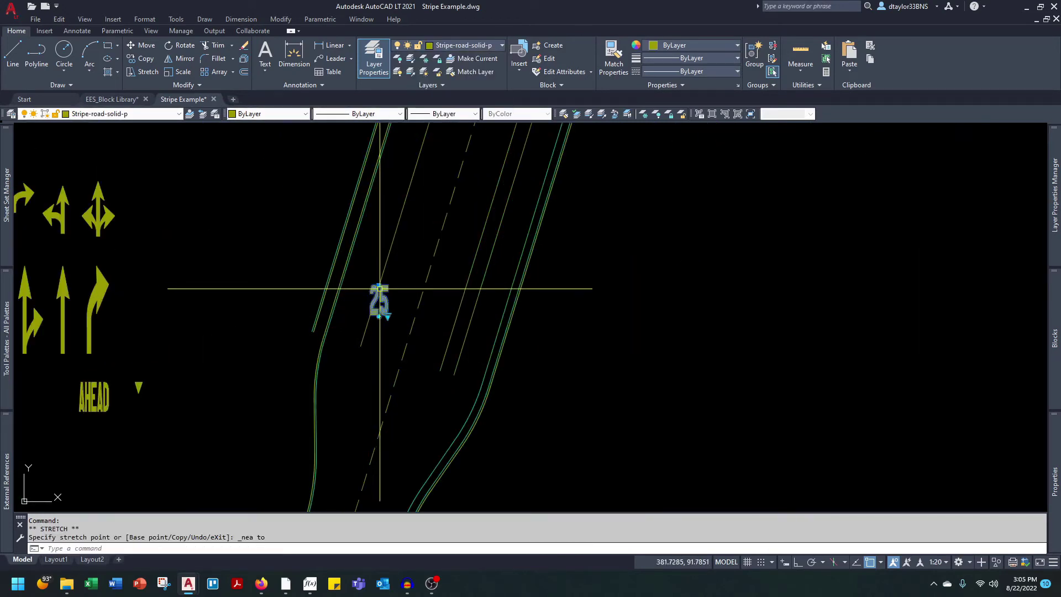
# Step: Rotate the 25 marking with a Nearest snap so it aligns with the lane line
pyautogui.click(378, 316)
pyautogui.keyDown('shift'); pyautogui.rightClick(372, 316); pyautogui.keyUp('shift')
pyautogui.click(403, 279)
pyautogui.click(370, 316)
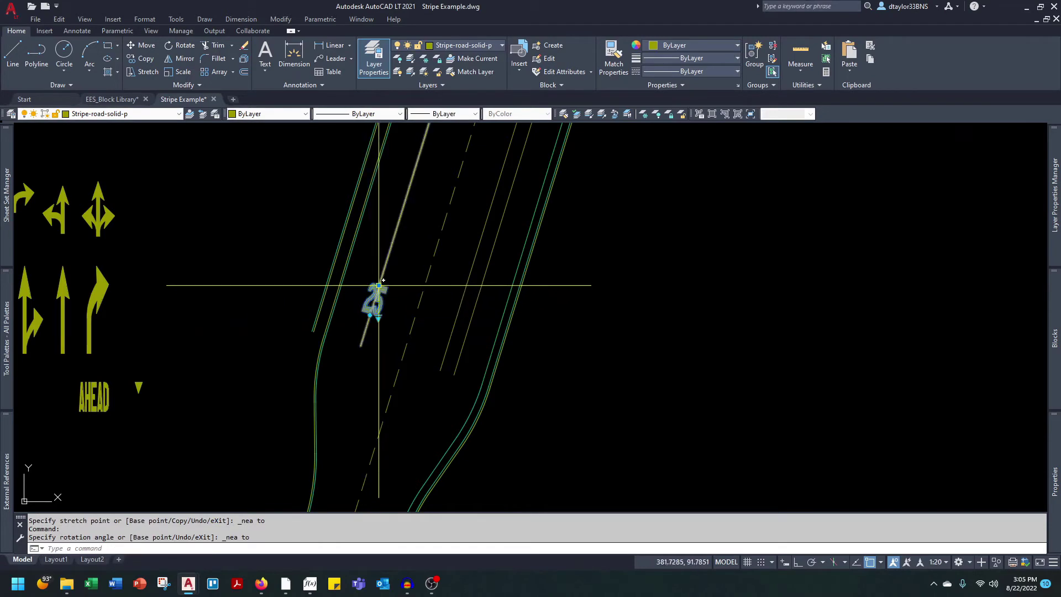
# Step: Move the aligned 25 marking off the line into the middle of the lane beside the dashed line
pyautogui.click(379, 285)
pyautogui.press('Escape')
pyautogui.moveTo(400, 338); pyautogui.dragTo(493, 371, button='middle')
pyautogui.press('Escape')
pyautogui.scroll(4, 497, 368)
# Step: Switch the speed marking to 30, 35 and 45 in turn, and move it down the lane to before the road widens
pyautogui.click(481, 305)
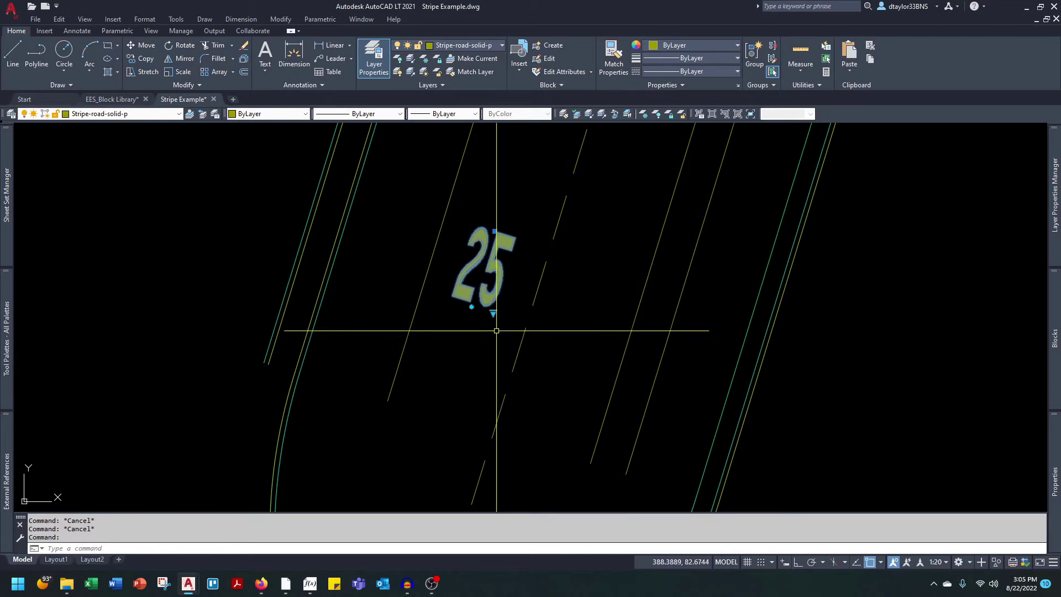
pyautogui.click(493, 313)
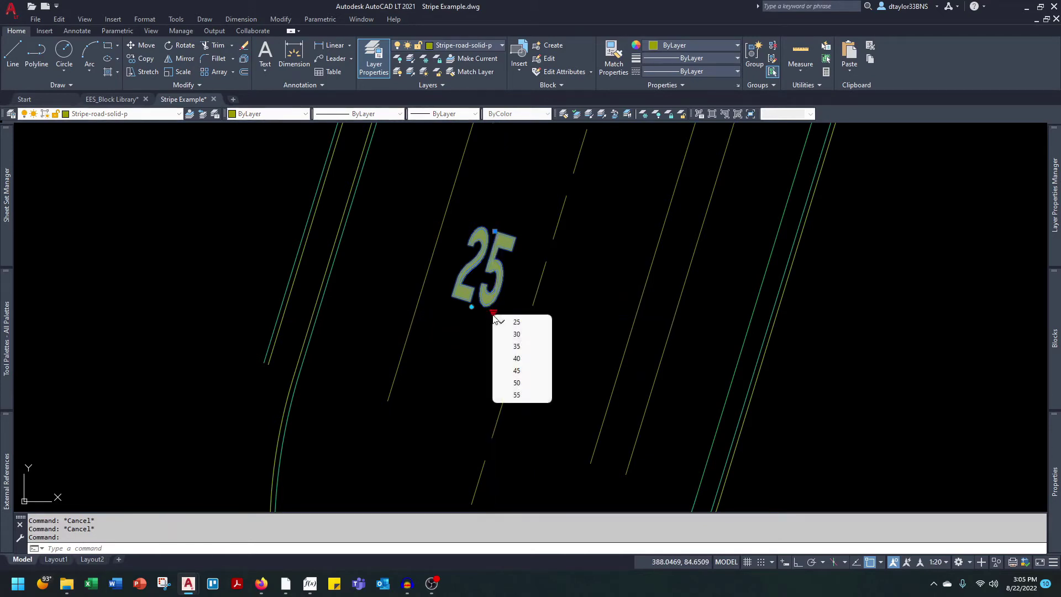
pyautogui.click(510, 332)
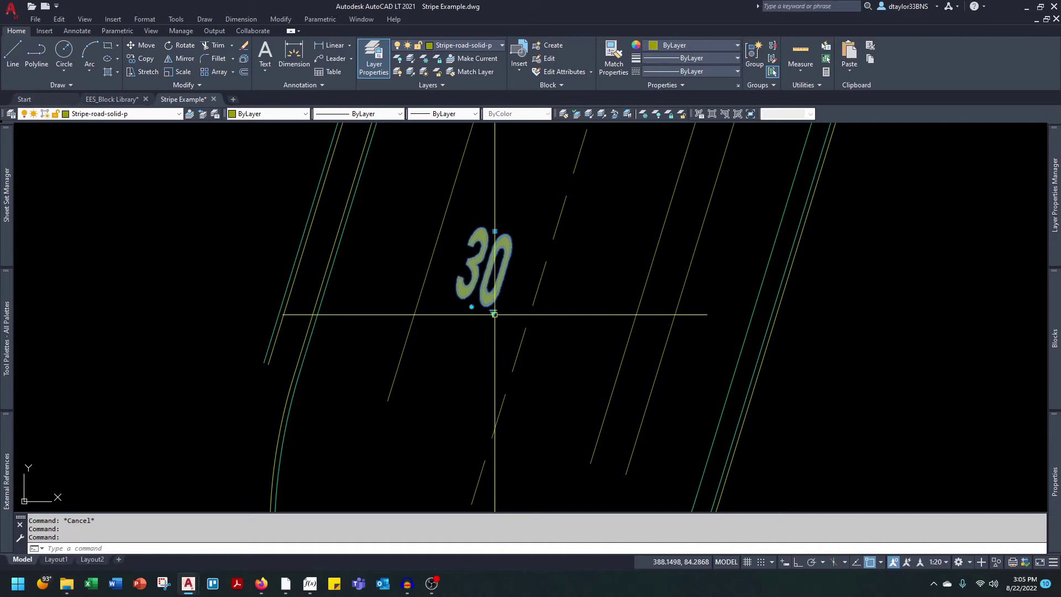
pyautogui.click(493, 314)
pyautogui.click(518, 344)
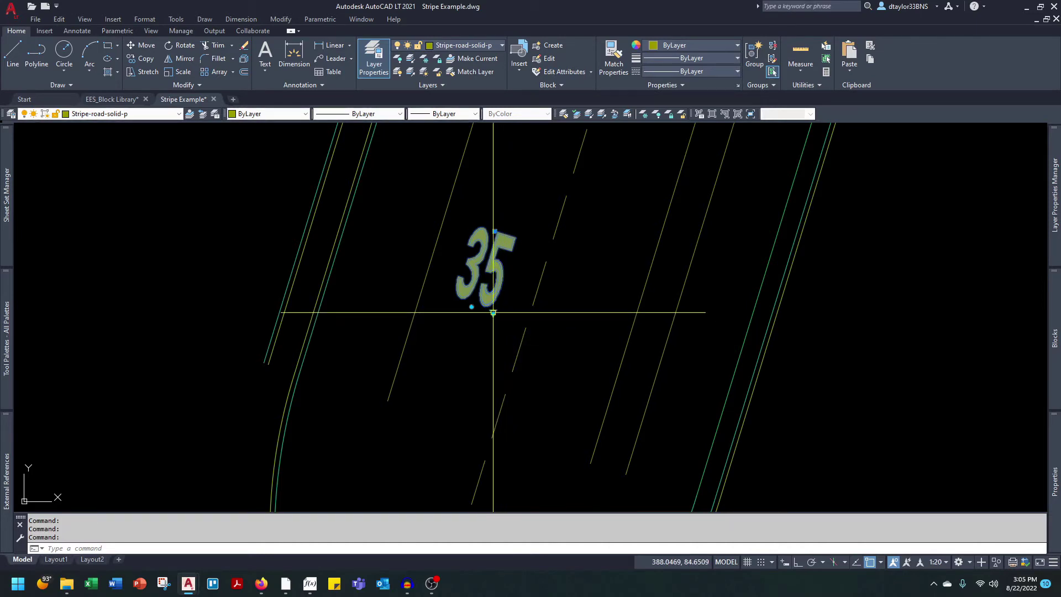
pyautogui.click(493, 314)
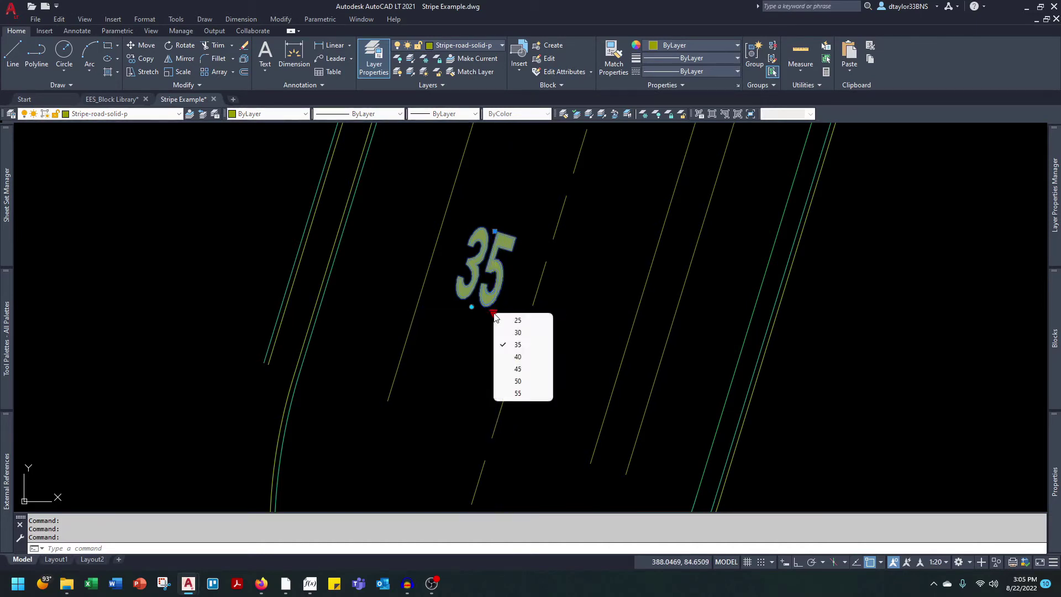
pyautogui.click(524, 369)
pyautogui.scroll(-7, 467, 353)
pyautogui.press('Escape')
pyautogui.press('Escape')
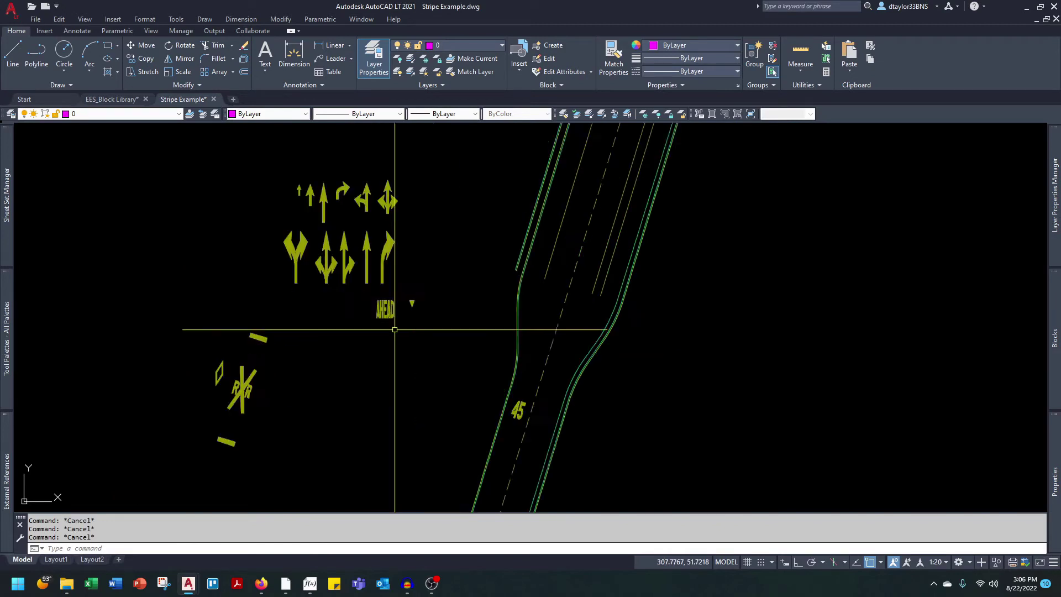
# Step: Place the yield triangle marking on the dashed lane line using a Nearest snap
pyautogui.scroll(2, 394, 330)
pyautogui.click(421, 292)
pyautogui.click(415, 283)
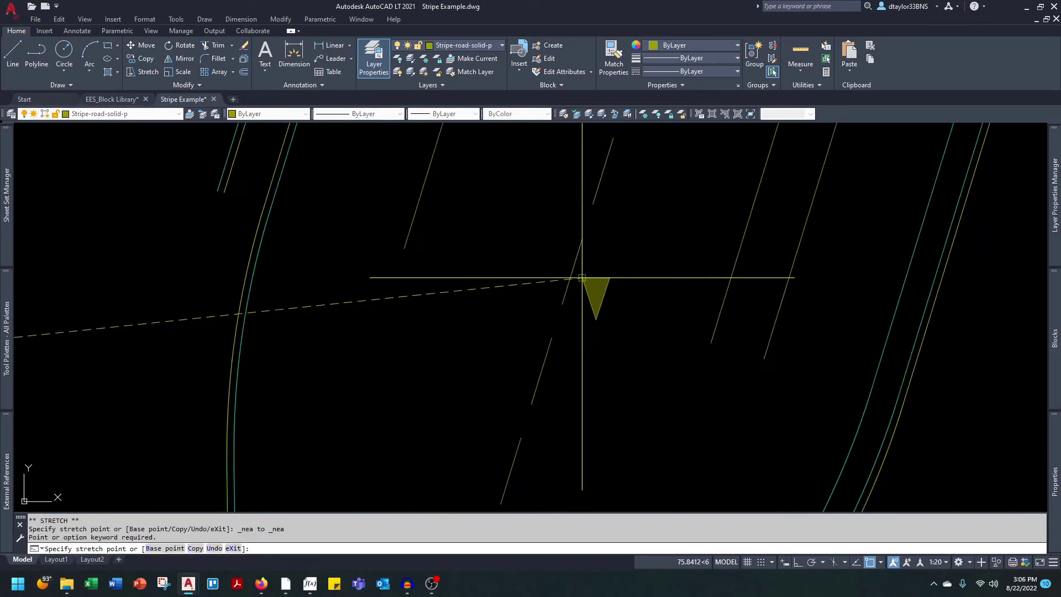
pyautogui.press('space')
pyautogui.press('space')
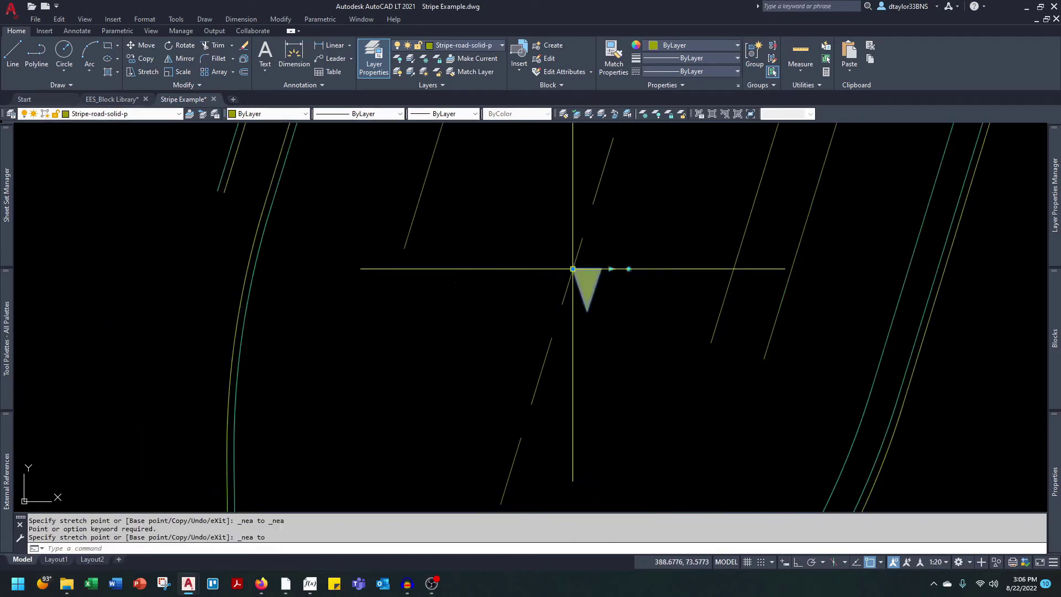
# Step: Rotate the yield triangle square to the travel lane using a Perpendicular snap to the bike lane line
pyautogui.keyDown('shift'); pyautogui.rightClick(626, 272); pyautogui.keyUp('shift')
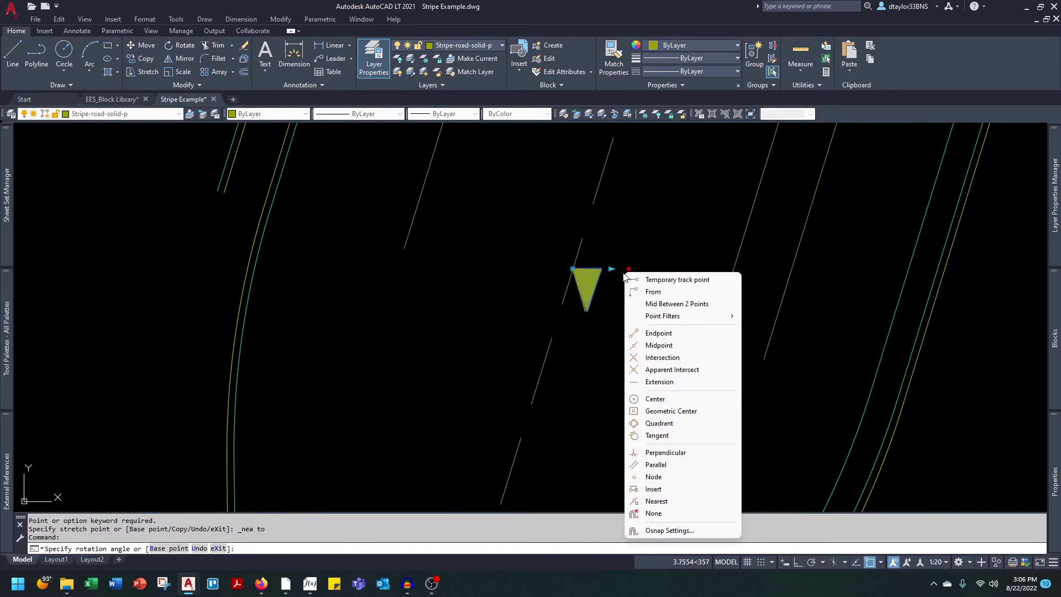
pyautogui.click(665, 452)
pyautogui.click(719, 309)
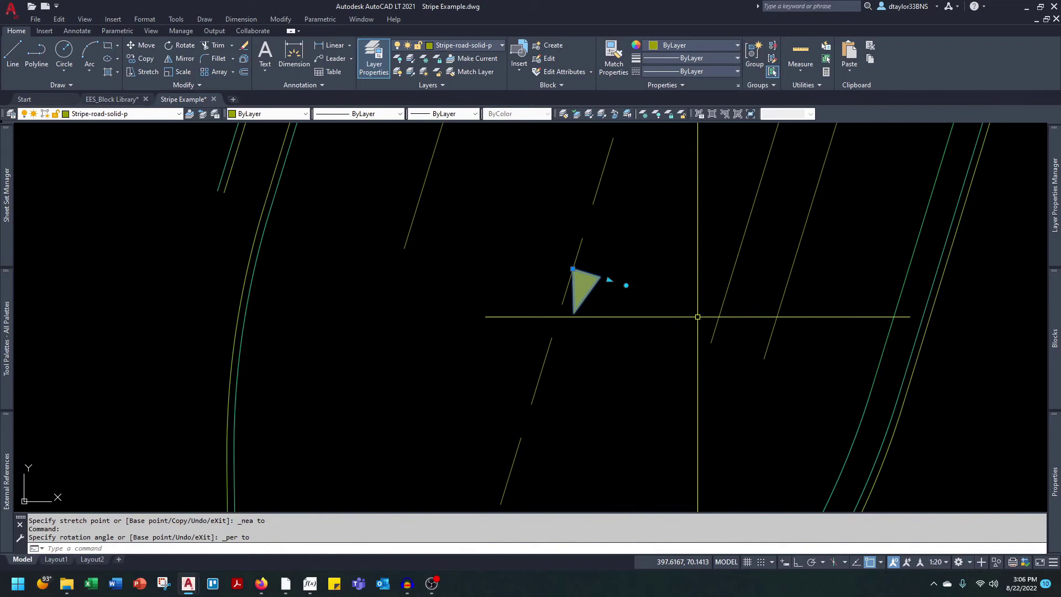
# Step: Stretch the yield marking across the lane to the bike lane line to form a row of four triangles
pyautogui.scroll(4, 616, 299)
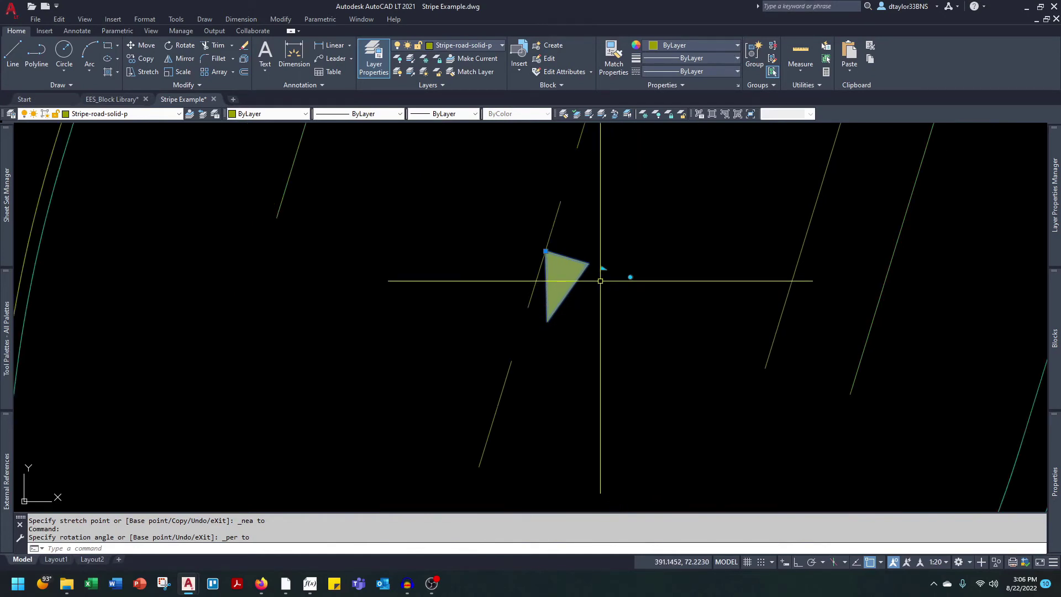
pyautogui.click(602, 260)
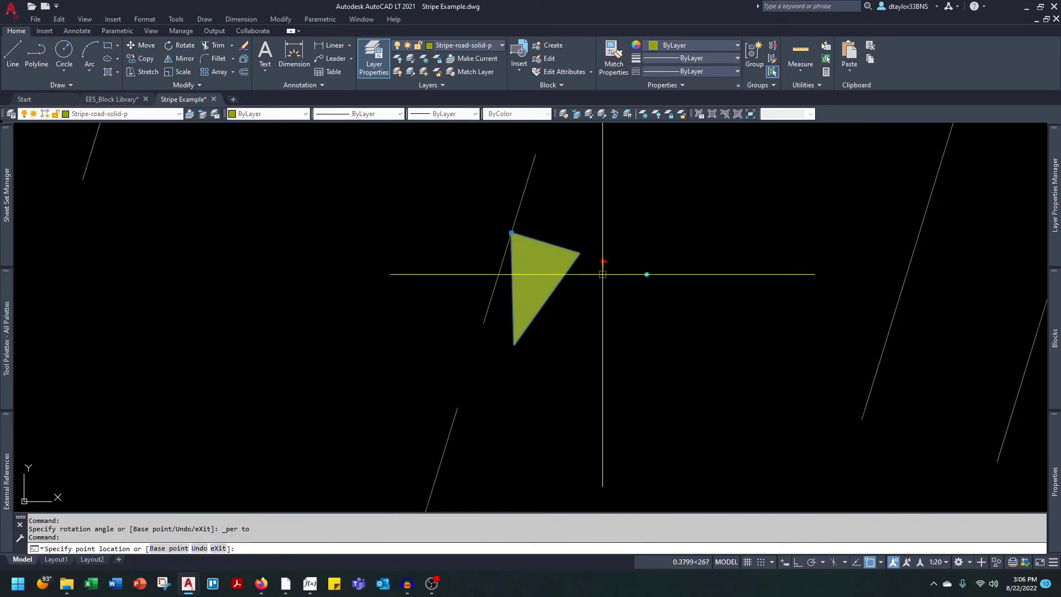
pyautogui.scroll(-2, 766, 311)
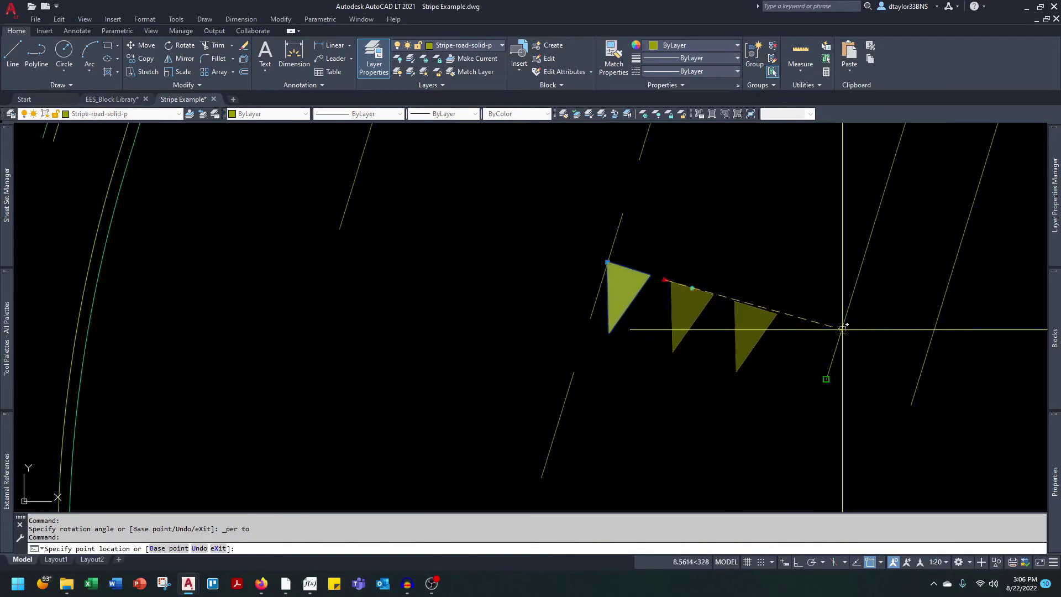
pyautogui.click(866, 339)
pyautogui.scroll(-4, 866, 339)
pyautogui.moveTo(866, 339); pyautogui.dragTo(668, 391, button='middle')
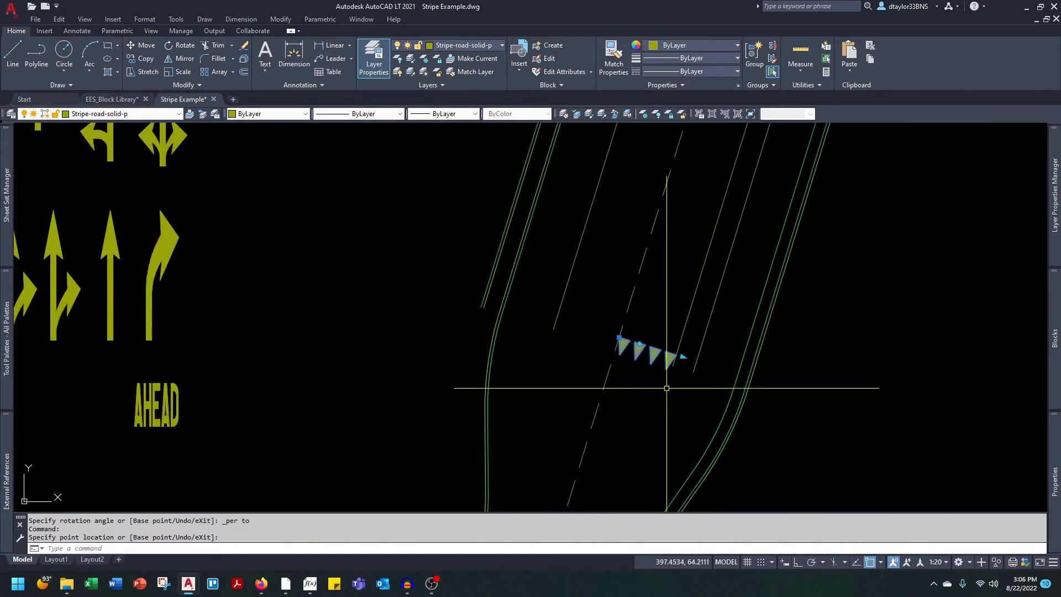
pyautogui.press('Escape')
pyautogui.press('Escape')
pyautogui.scroll(3, 661, 361)
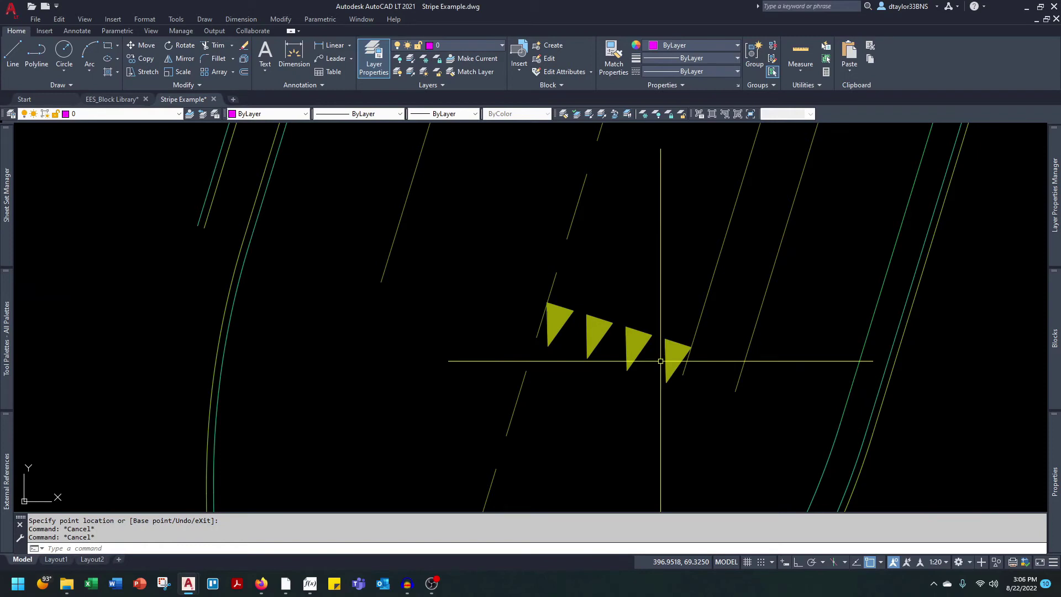
pyautogui.scroll(-3, 660, 361)
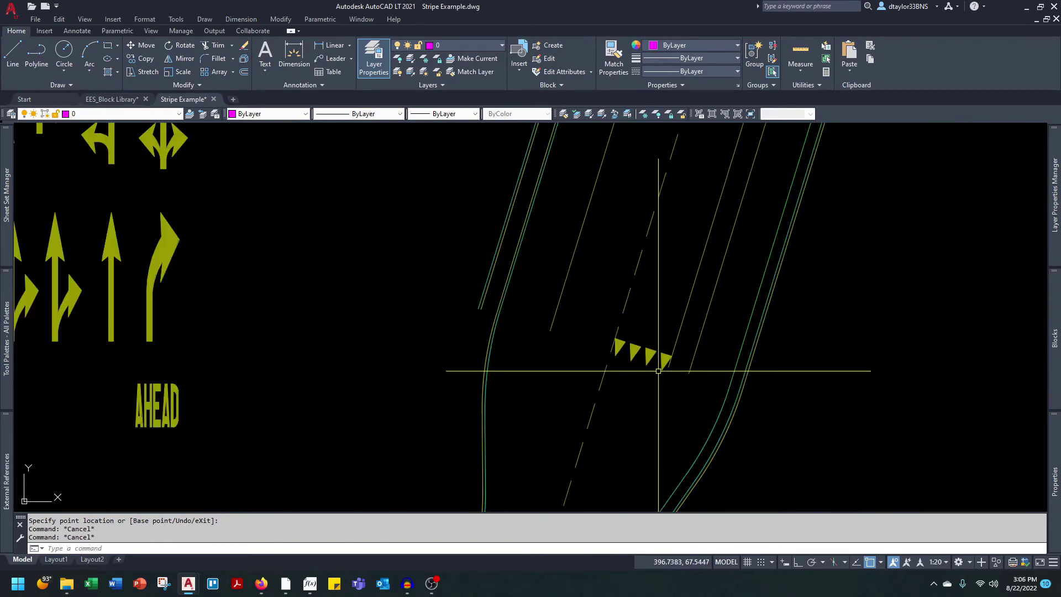
pyautogui.moveTo(658, 370); pyautogui.dragTo(578, 421, button='middle')
pyautogui.scroll(-2, 555, 429)
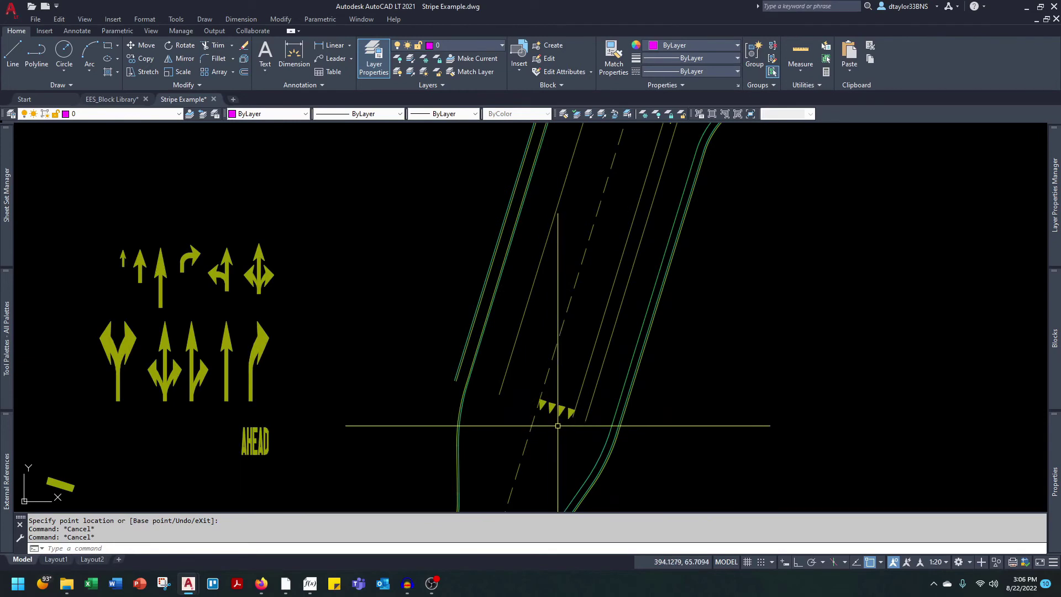
pyautogui.moveTo(557, 425); pyautogui.dragTo(558, 418, button='middle')
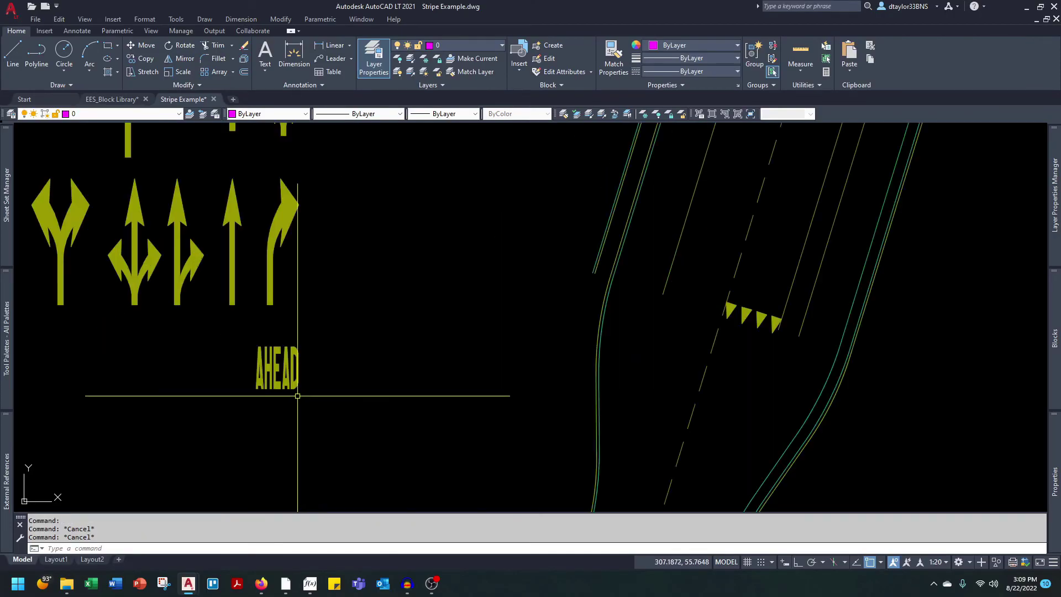
# Step: Place the AHEAD word marking on the lane line and rotate it to align with that line using Nearest snaps
pyautogui.click(295, 384)
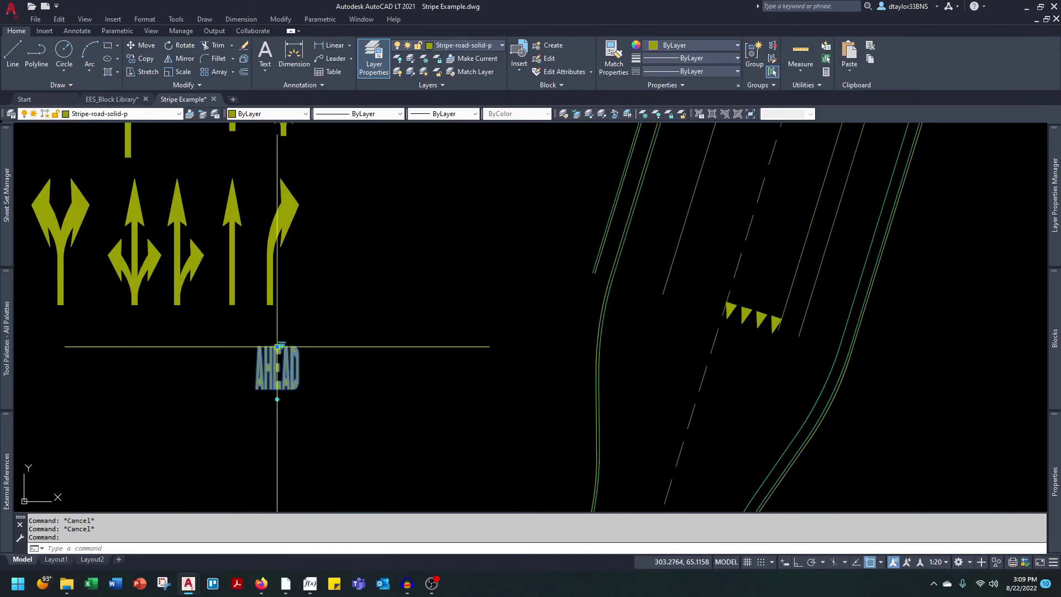
pyautogui.click(277, 347)
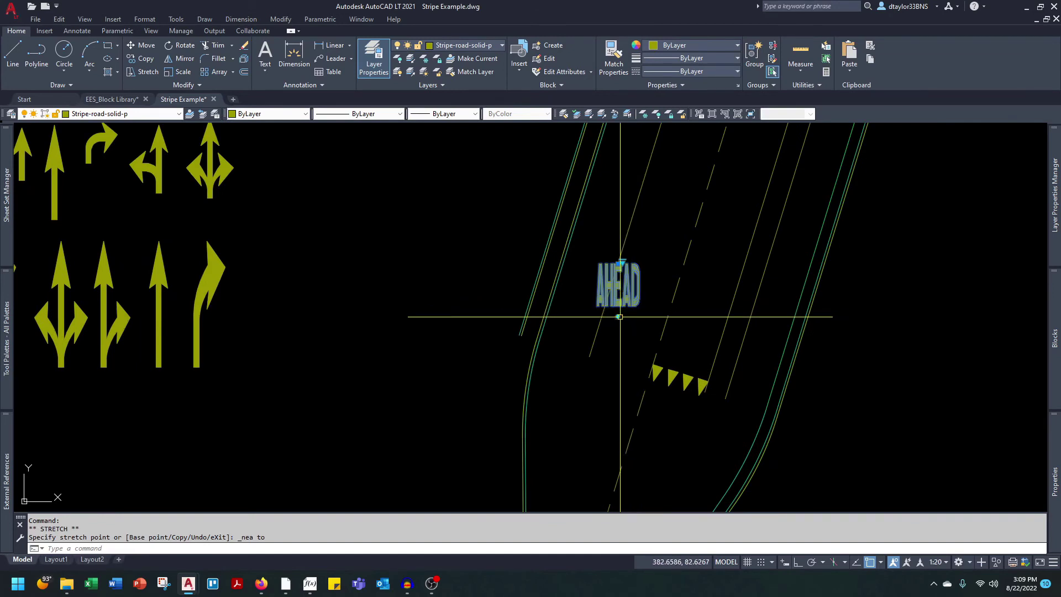
pyautogui.press('space')
pyautogui.press('space')
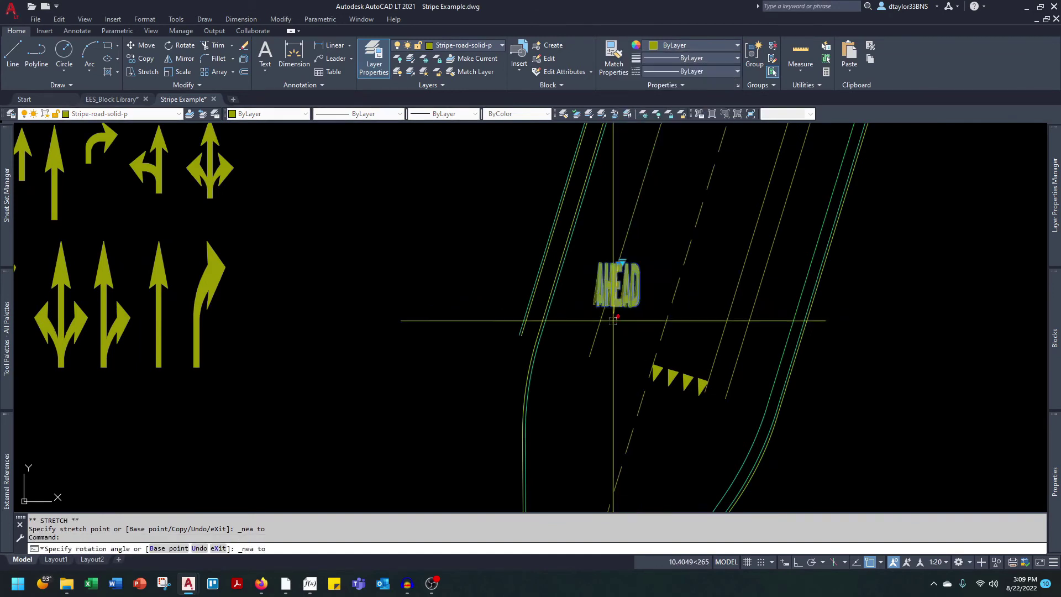
pyautogui.click(600, 320)
pyautogui.press('Escape')
# Step: Move the aligned AHEAD marking off the line into the middle of the lane beside the dashed line
pyautogui.moveTo(611, 324); pyautogui.dragTo(570, 389, button='middle')
pyautogui.click(581, 370)
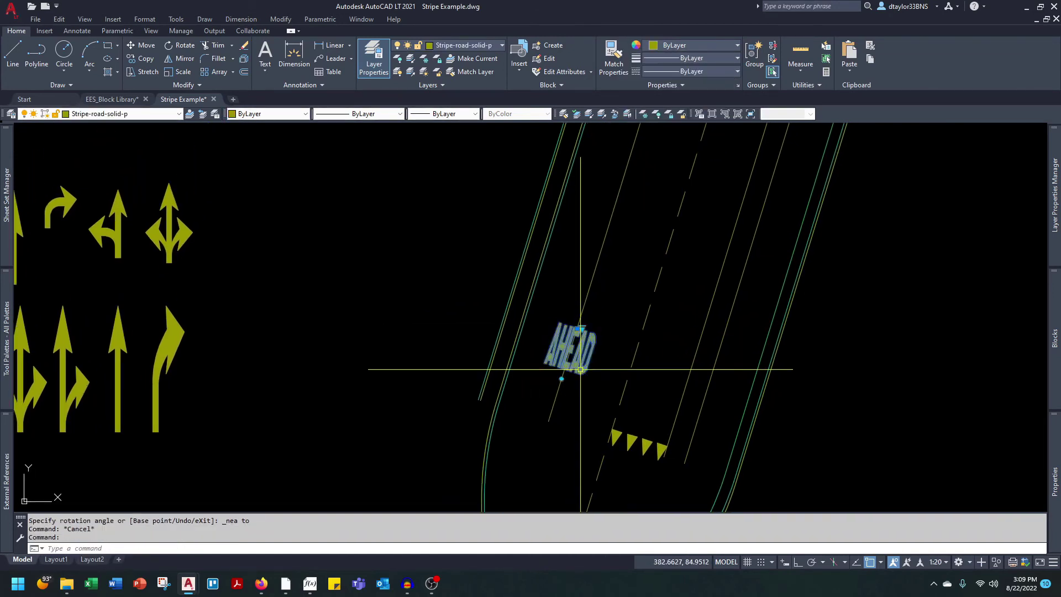
pyautogui.click(577, 328)
pyautogui.scroll(4, 600, 321)
pyautogui.click(656, 288)
pyautogui.press('Escape')
pyautogui.click(672, 287)
pyautogui.scroll(-3, 671, 307)
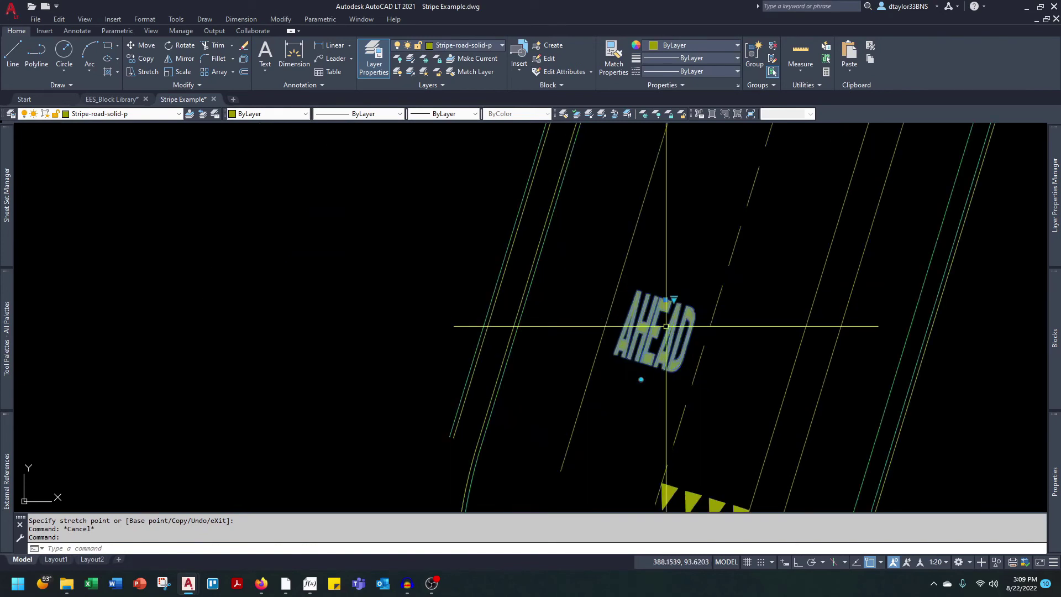
# Step: Switch the AHEAD word marking's visibility state to SIGNAL
pyautogui.moveTo(666, 326); pyautogui.dragTo(541, 332, button='middle')
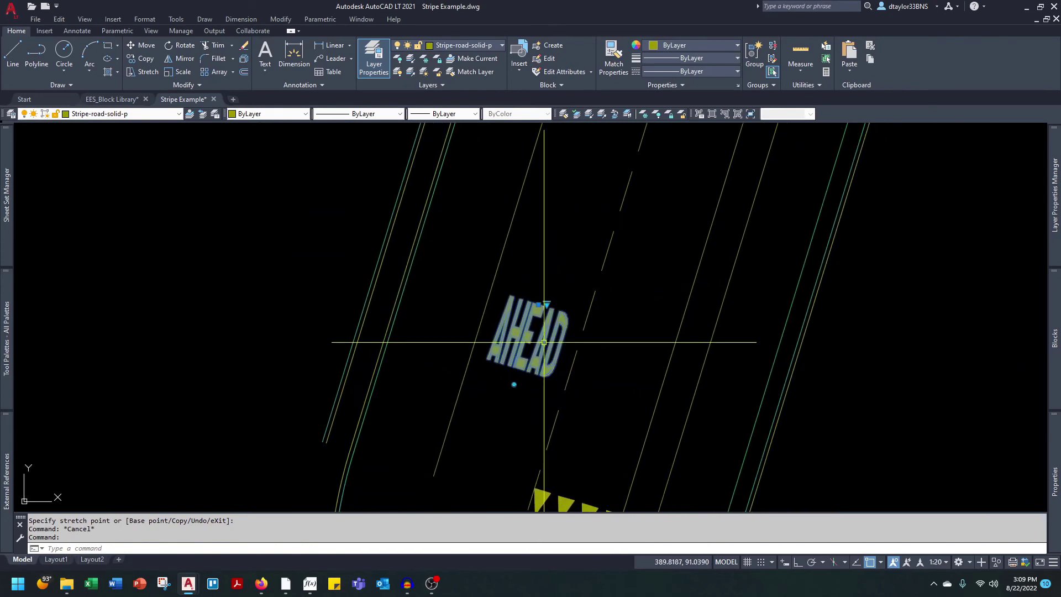
pyautogui.click(546, 303)
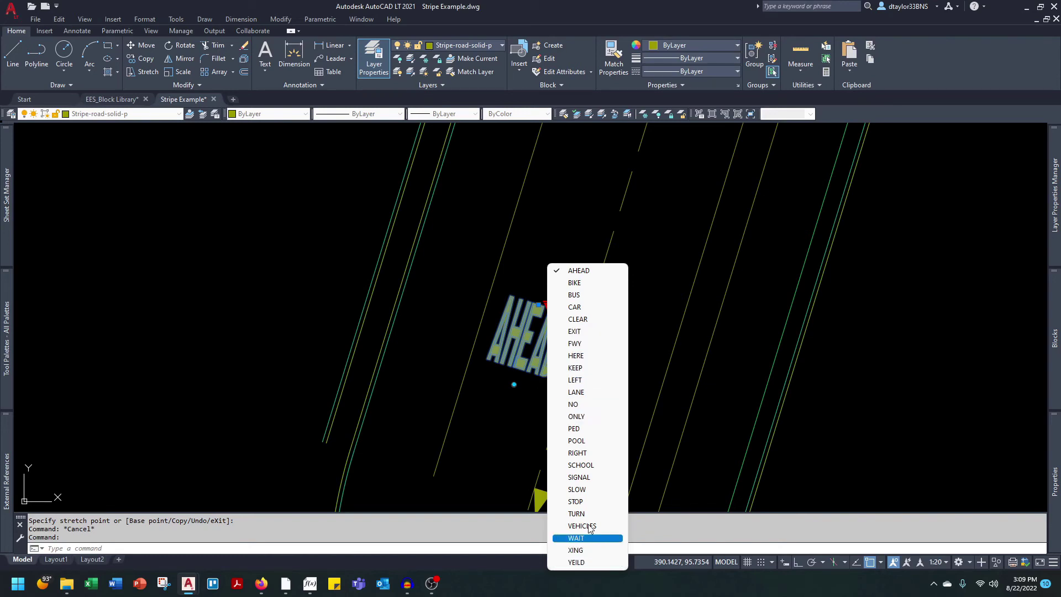
pyautogui.click(585, 481)
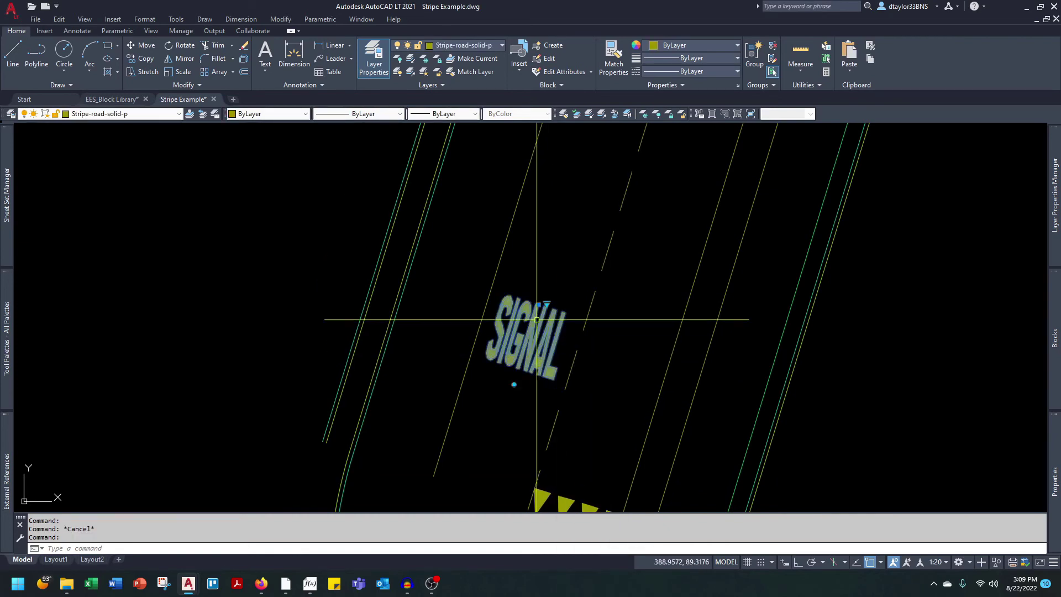
# Step: Copy the SIGNAL marking down the road into the narrow lane section below the 45 marking
pyautogui.write('co')
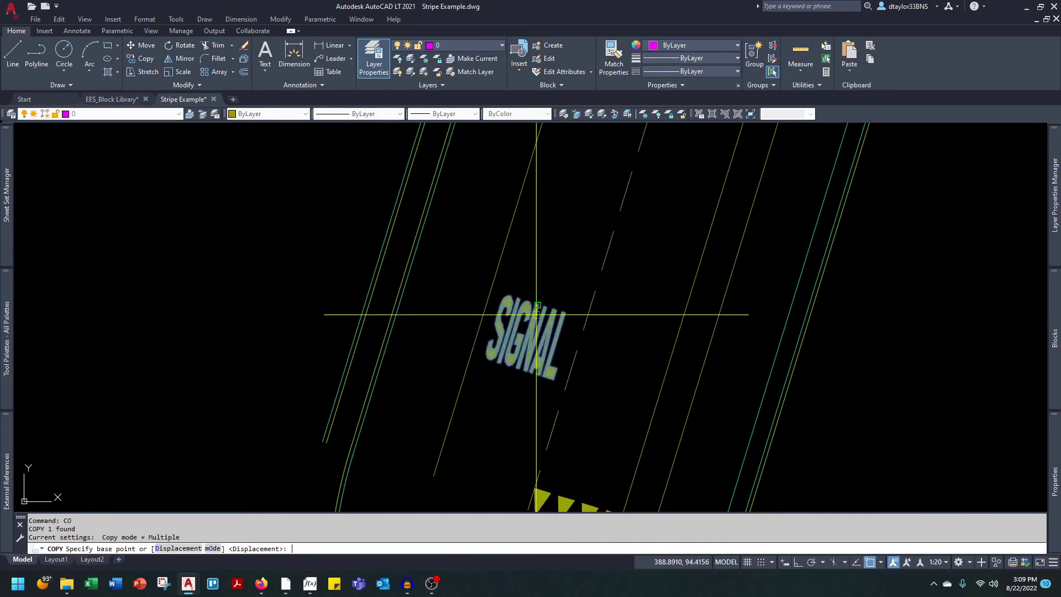
pyautogui.click(536, 314)
pyautogui.scroll(-5, 541, 403)
pyautogui.scroll(4, 540, 426)
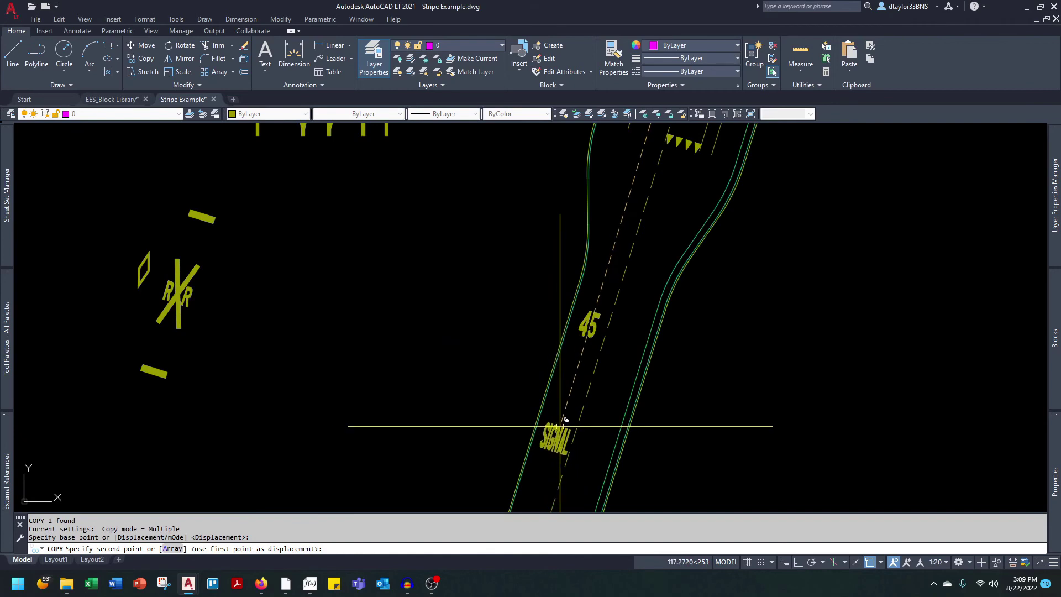
pyautogui.click(560, 426)
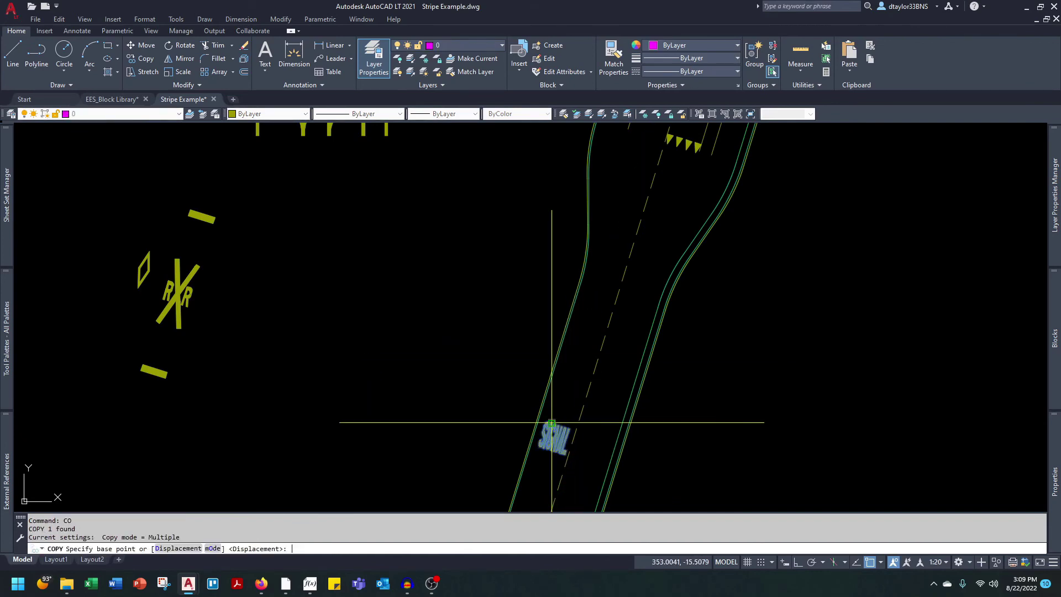
# Step: Copy the lower SIGNAL marking about 32 units up the lane and switch one to AHEAD to form a SIGNAL AHEAD message
pyautogui.click(552, 422)
pyautogui.scroll(3, 575, 331)
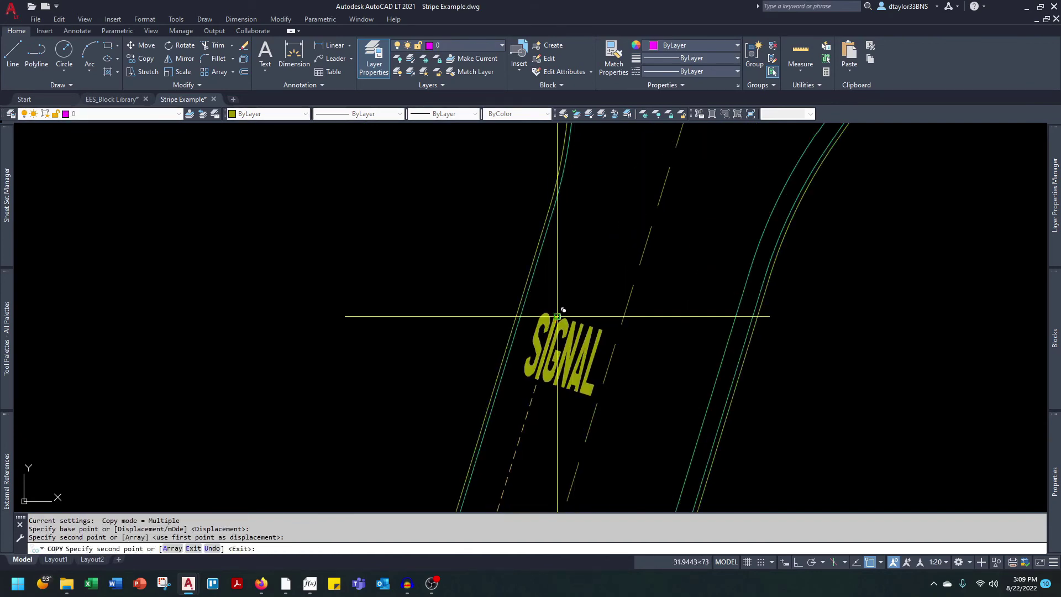
pyautogui.press('Escape')
pyautogui.click(583, 320)
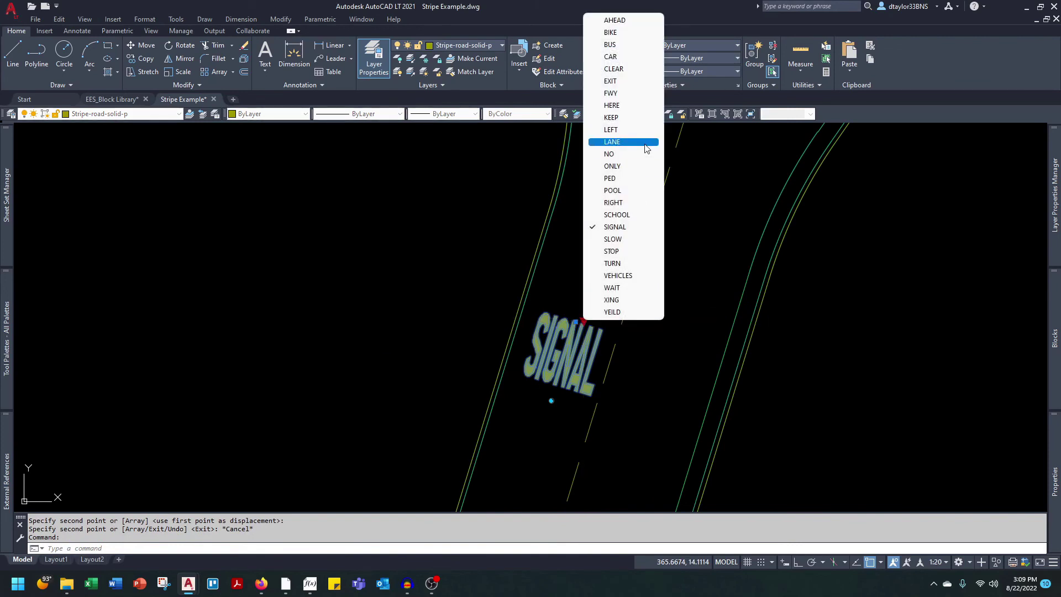
pyautogui.click(610, 22)
pyautogui.scroll(-8, 514, 365)
pyautogui.press('Escape')
pyautogui.scroll(4, 507, 380)
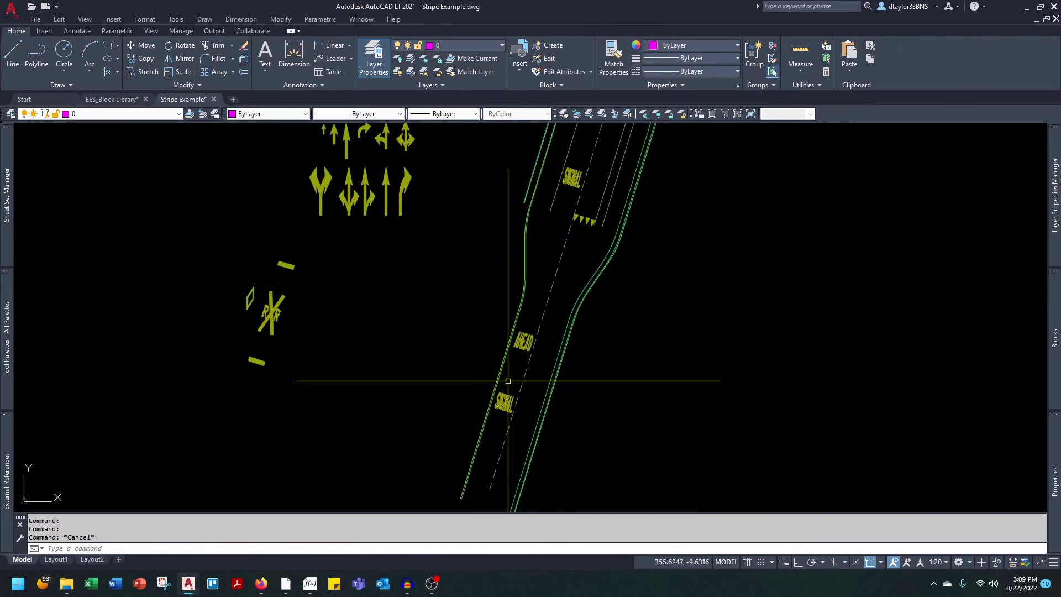
pyautogui.press('Escape')
# Step: Switch to the Elephant Engineering Solutions website in the browser and look through its AutoCAD Blocks catalogue
pyautogui.click(525, 316)
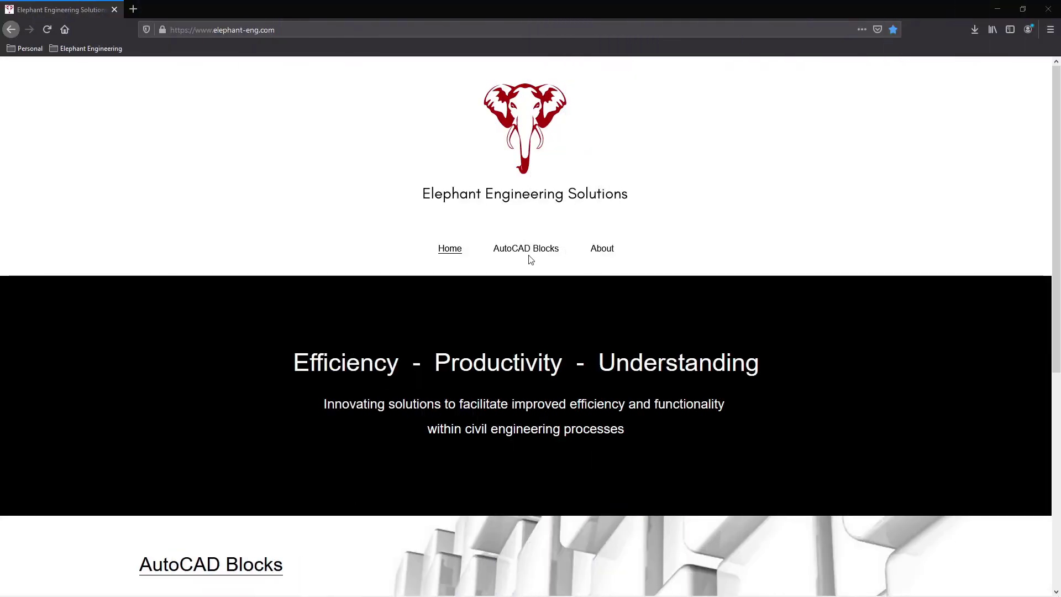
pyautogui.scroll(-2, 520, 281)
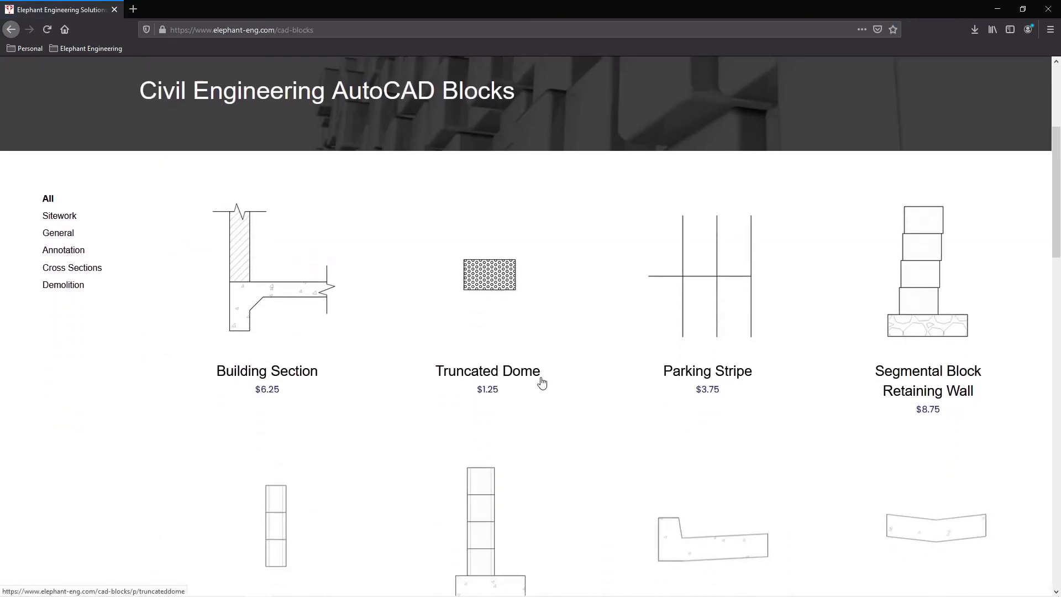
pyautogui.scroll(-12, 543, 385)
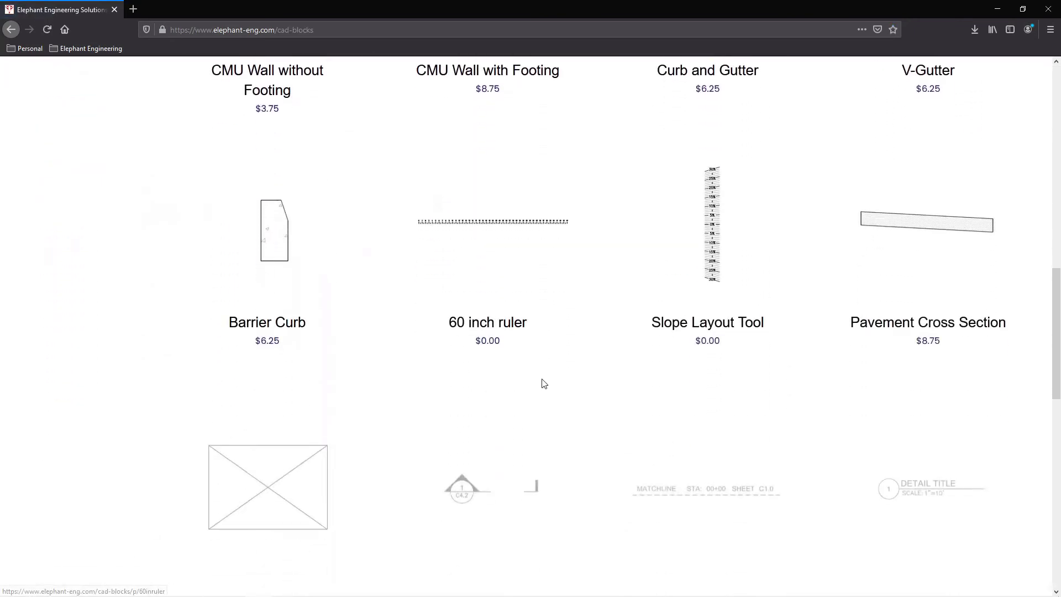
pyautogui.scroll(-4, 543, 384)
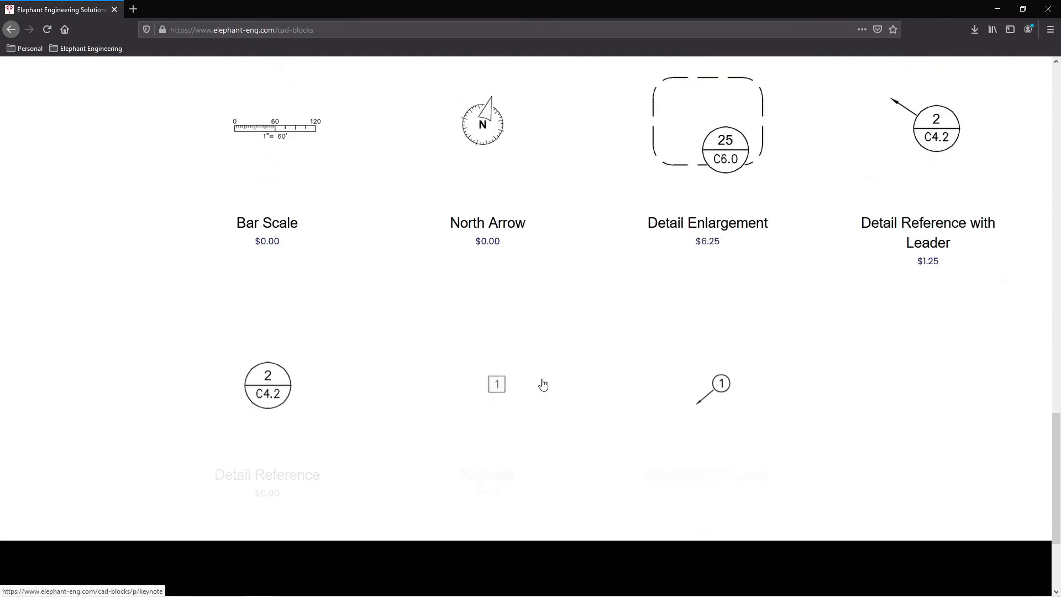
pyautogui.scroll(5, 541, 382)
pyautogui.scroll(20, 543, 385)
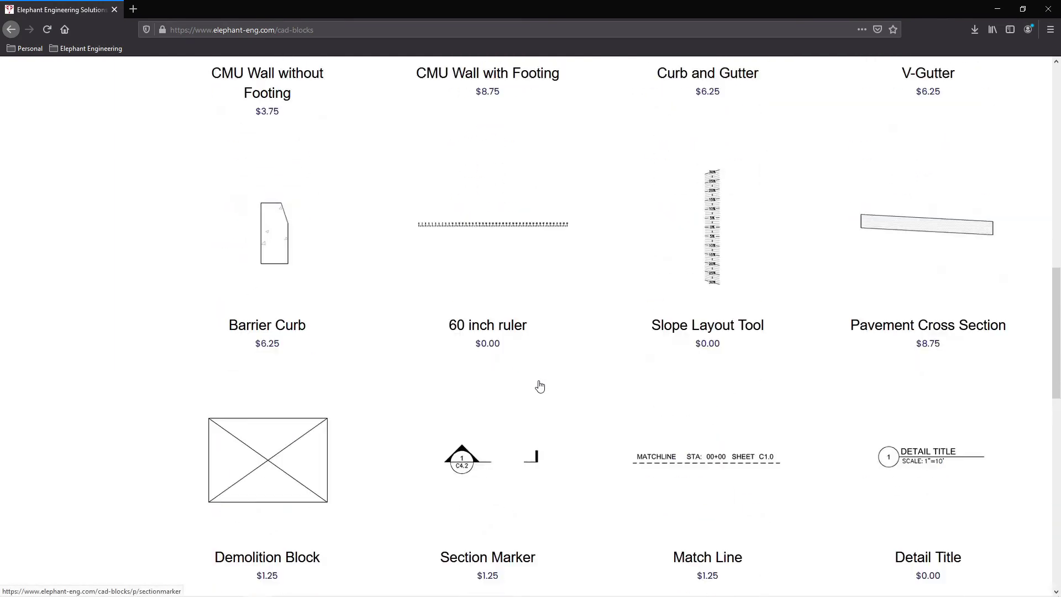